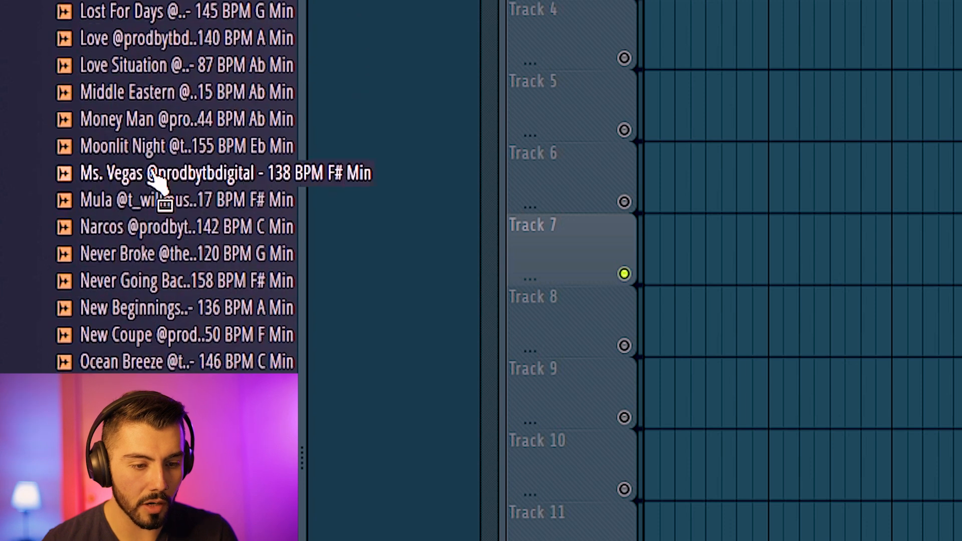
Check the Stems & MIDI folder of the sample collection and audition the Desperados loop.
{"action": "scroll", "coordinate": [161, 300], "scroll_direction": "up", "scroll_amount": 12}
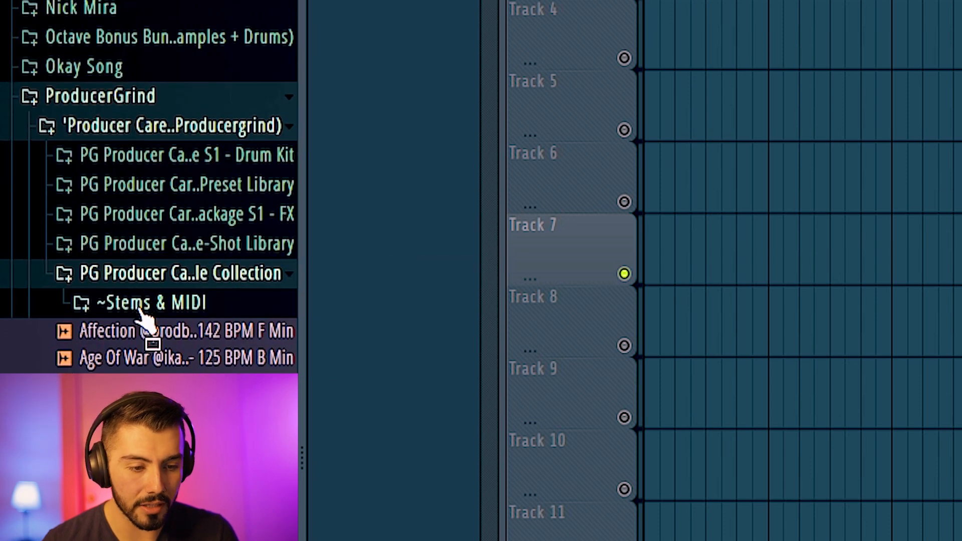
{"action": "left_click", "coordinate": [143, 307]}
{"action": "scroll", "coordinate": [209, 189], "scroll_direction": "down", "scroll_amount": 8}
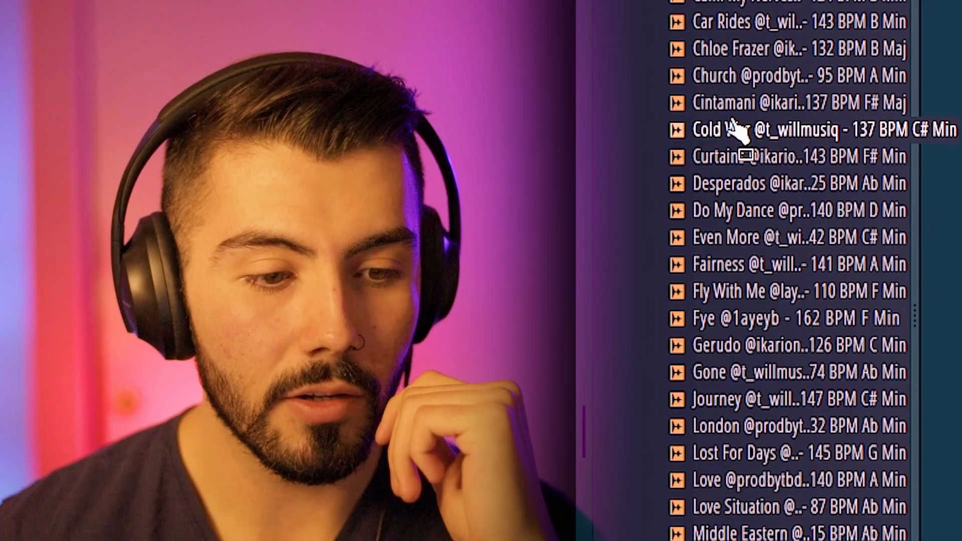
{"action": "left_click", "coordinate": [742, 183]}
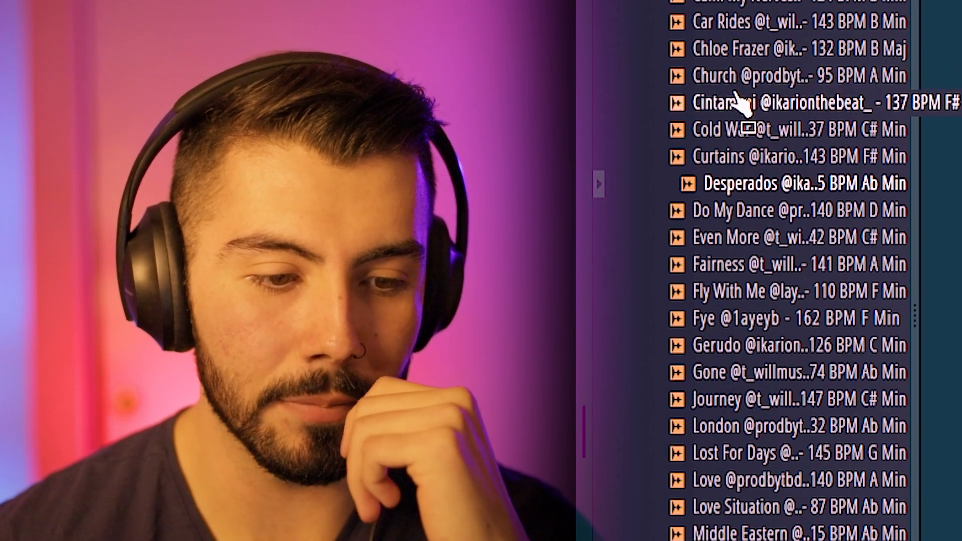
{"action": "scroll", "coordinate": [741, 98], "scroll_direction": "down", "scroll_amount": 4}
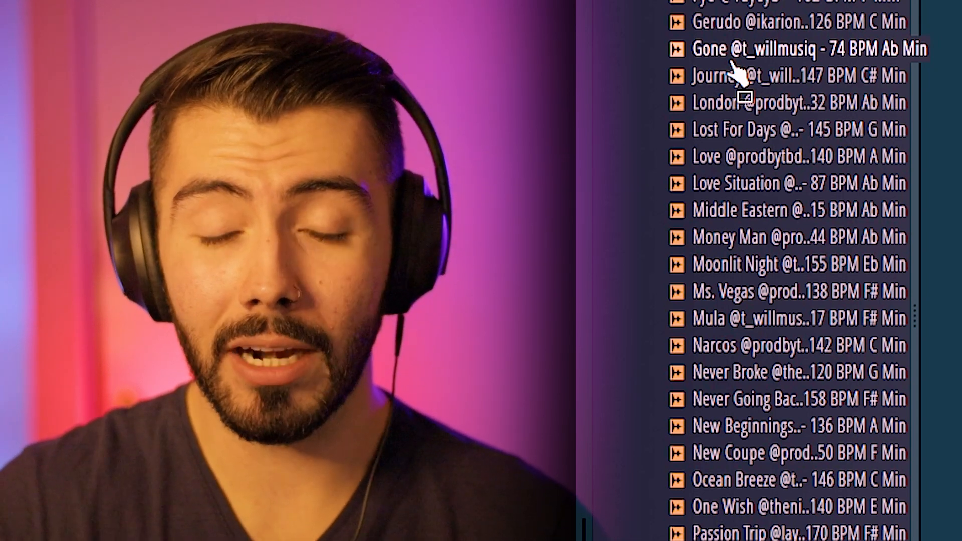
{"action": "scroll", "coordinate": [737, 70], "scroll_direction": "down", "scroll_amount": 4}
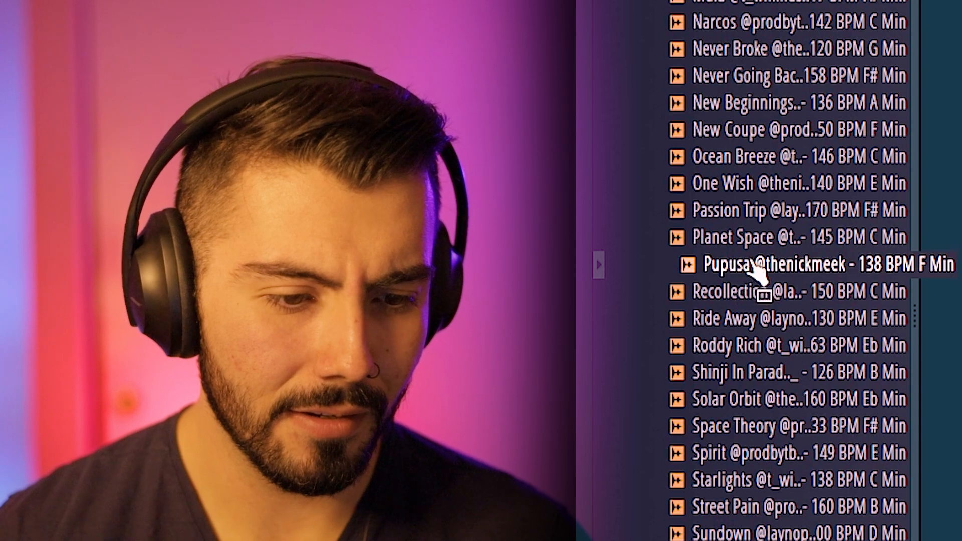
Audition the Symphony No. 7 and Third Kind loops near the end of the sample collection.
{"action": "scroll", "coordinate": [755, 280], "scroll_direction": "down", "scroll_amount": 4}
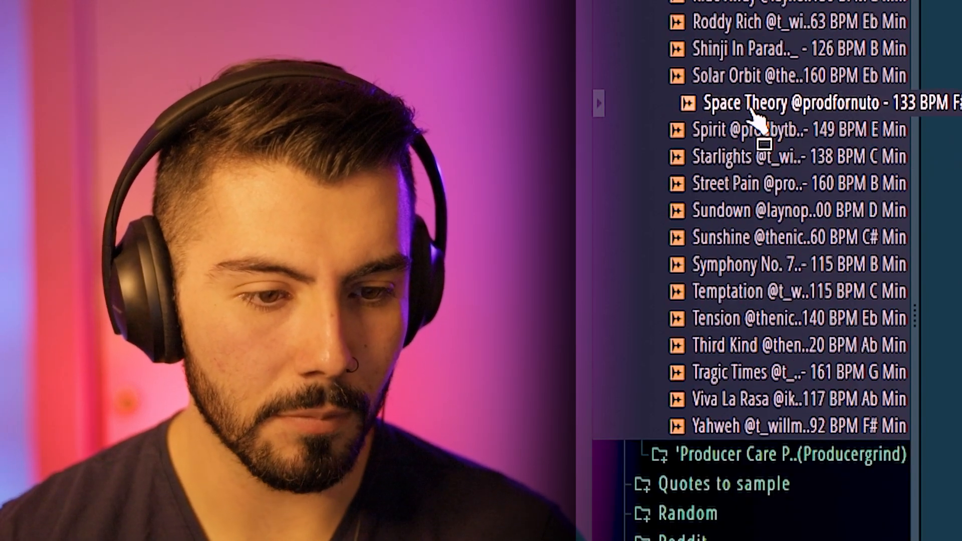
{"action": "left_click", "coordinate": [752, 264]}
{"action": "scroll", "coordinate": [750, 133], "scroll_direction": "down", "scroll_amount": 4}
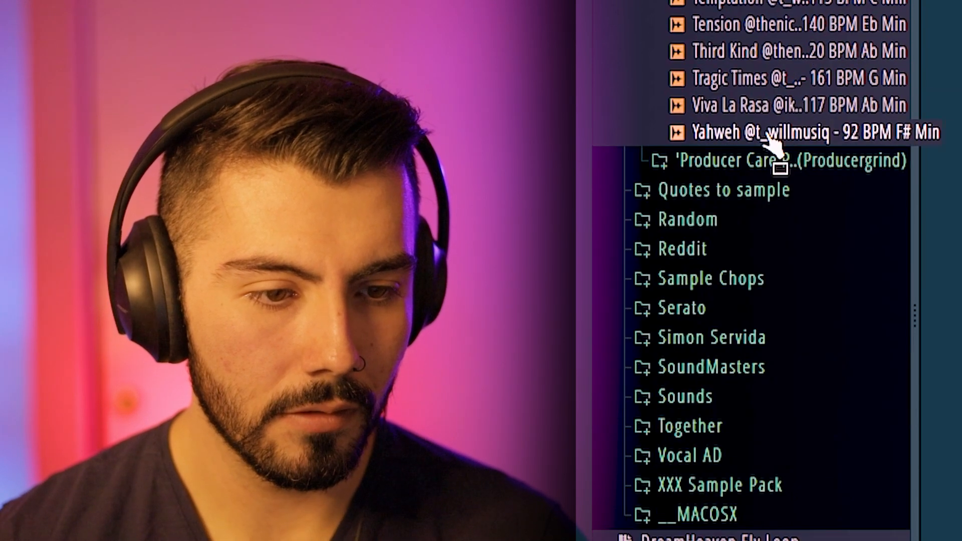
{"action": "scroll", "coordinate": [782, 143], "scroll_direction": "up", "scroll_amount": 4}
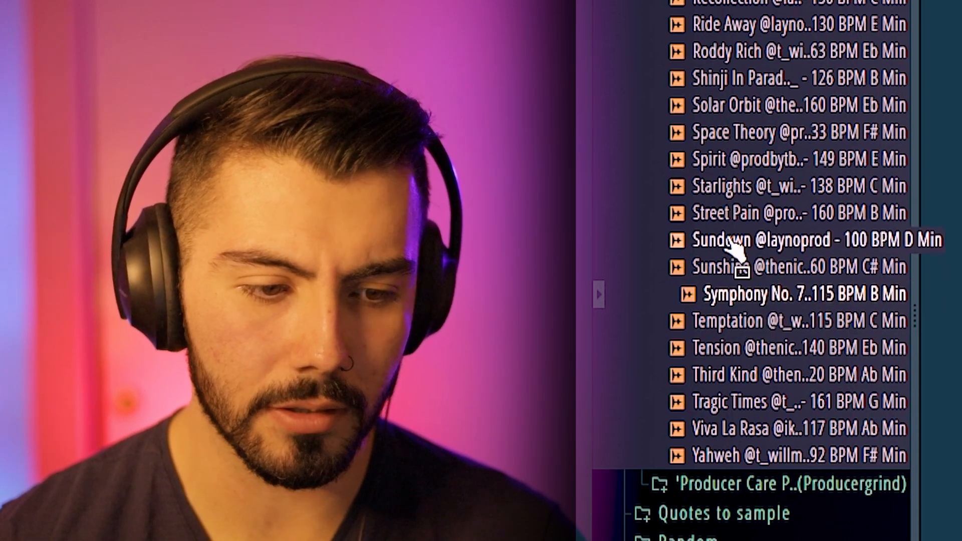
{"action": "left_click", "coordinate": [747, 381]}
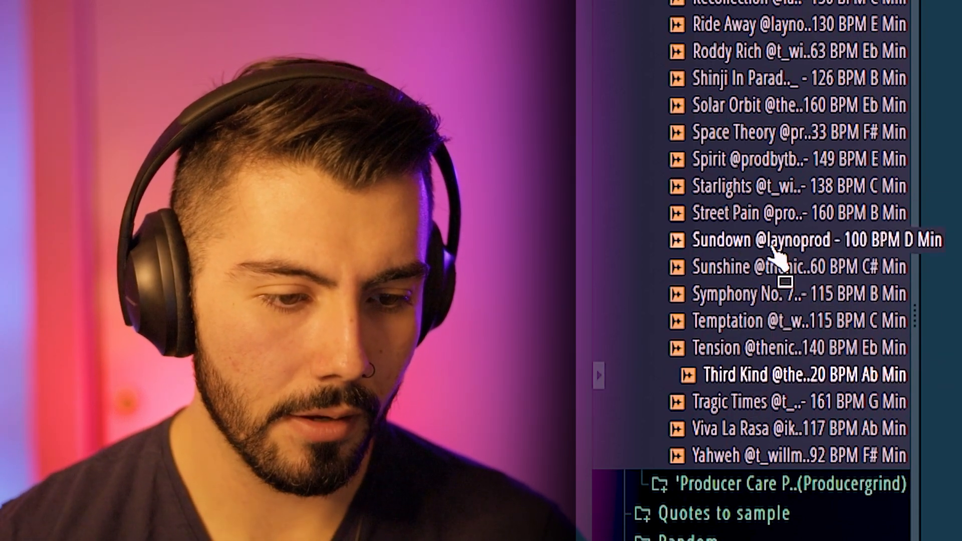
Audition the Viva La Rasa and New Coupe loops in the sample collection.
{"action": "scroll", "coordinate": [782, 151], "scroll_direction": "down", "scroll_amount": 4}
{"action": "scroll", "coordinate": [784, 160], "scroll_direction": "up", "scroll_amount": 4}
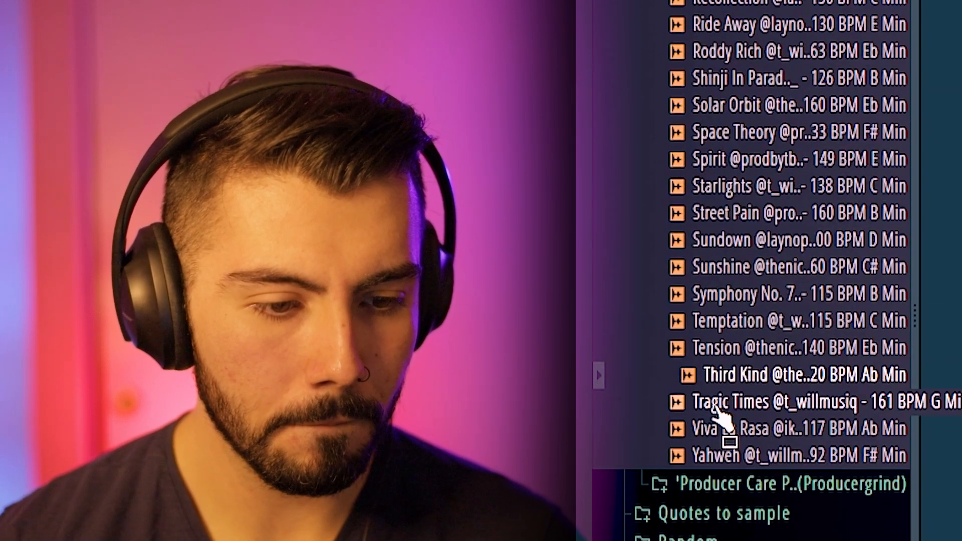
{"action": "left_click", "coordinate": [734, 429]}
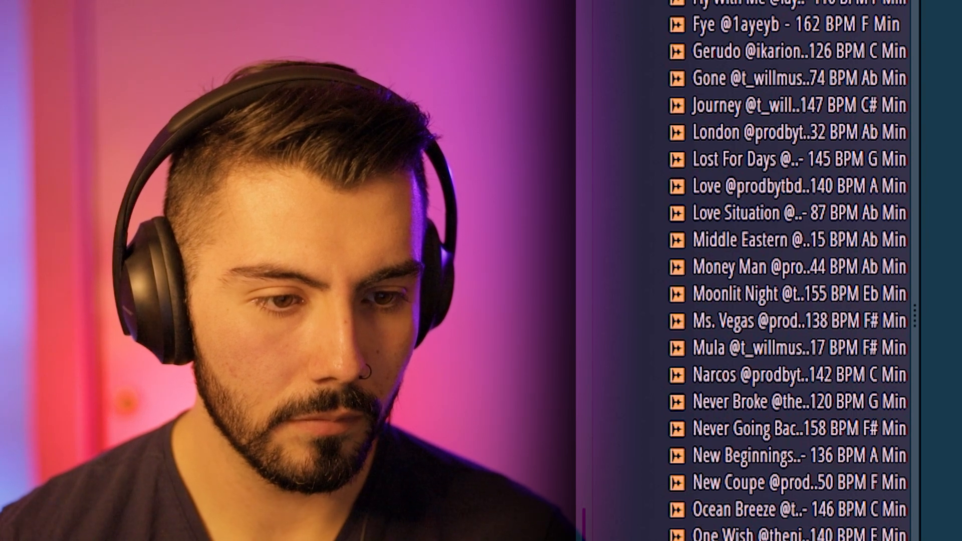
{"action": "scroll", "coordinate": [722, 181], "scroll_direction": "down", "scroll_amount": 4}
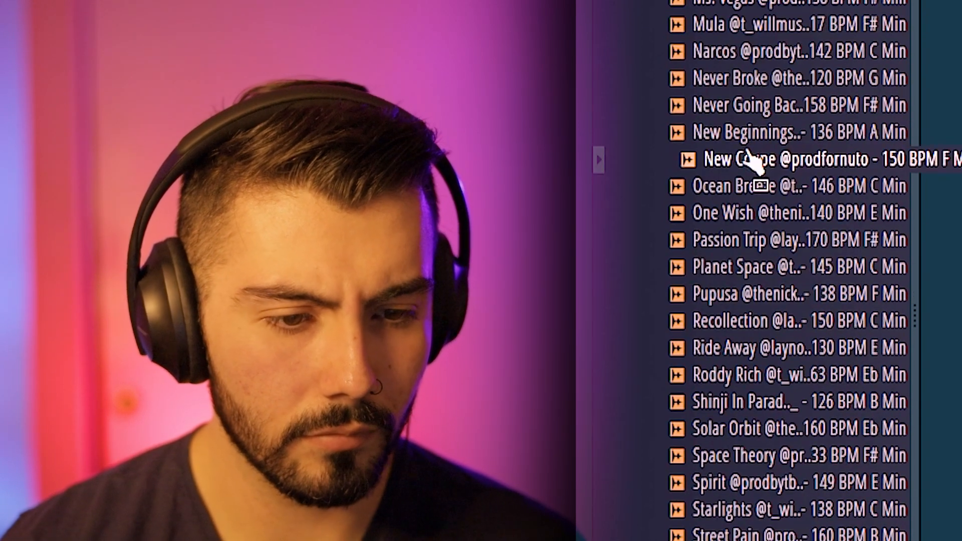
{"action": "left_click_drag", "start_coordinate": [747, 162], "coordinate": [758, 167]}
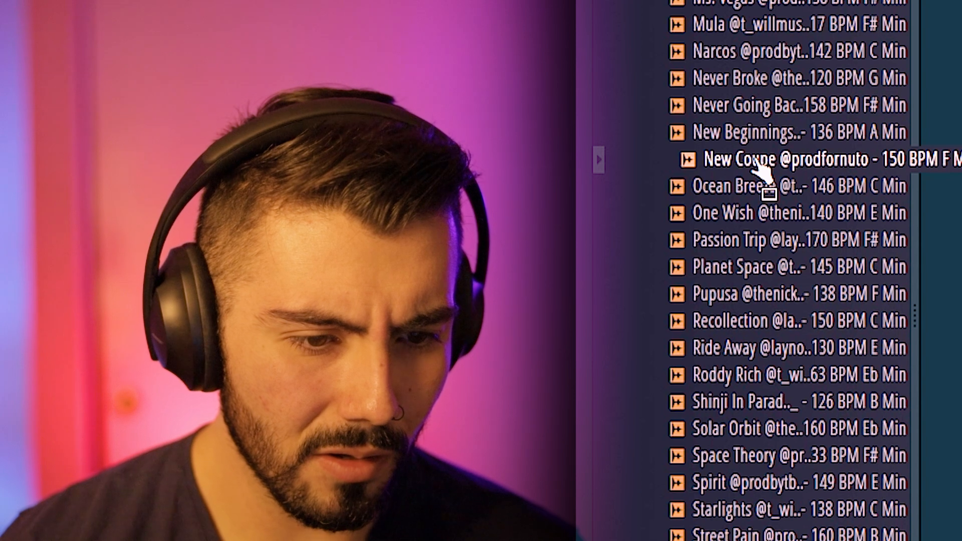
{"action": "scroll", "coordinate": [758, 150], "scroll_direction": "down", "scroll_amount": 4}
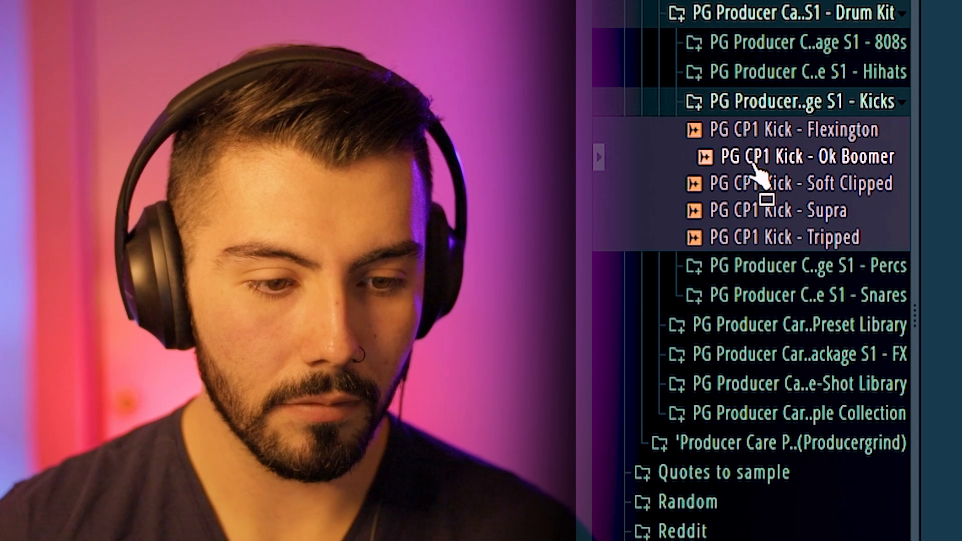
Audition the Soft Clipped, Supra and Tripped kicks in the drum kit.
{"action": "left_click", "coordinate": [768, 183]}
{"action": "left_click", "coordinate": [780, 213]}
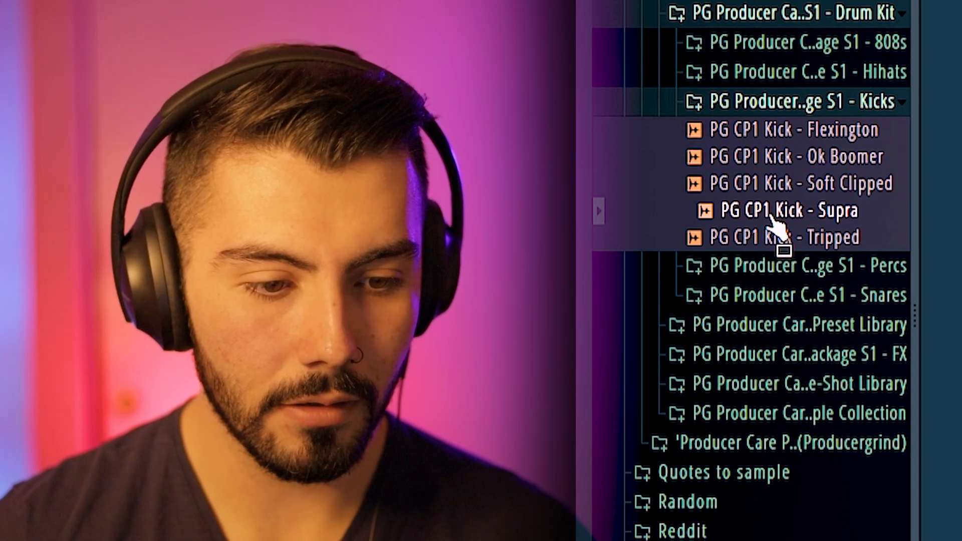
{"action": "left_click", "coordinate": [771, 240]}
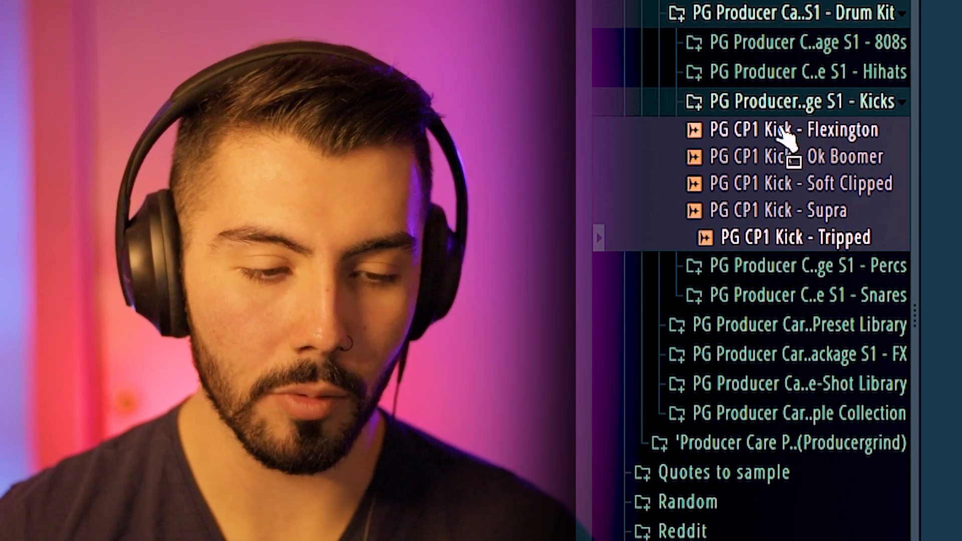
Close the Kicks folder, open Percs and audition its samples from Big Stick onward, including Bonk, Cuckoo, Dark Rim, Keys and Ringlow.
{"action": "left_click", "coordinate": [778, 103]}
{"action": "left_click", "coordinate": [780, 132]}
{"action": "left_click", "coordinate": [777, 161]}
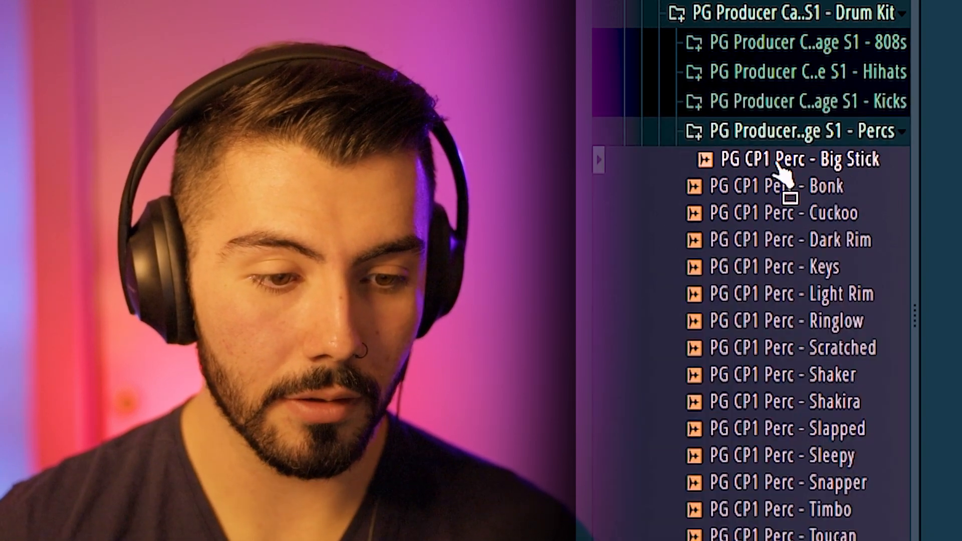
{"action": "left_click", "coordinate": [778, 187]}
{"action": "left_click", "coordinate": [778, 215]}
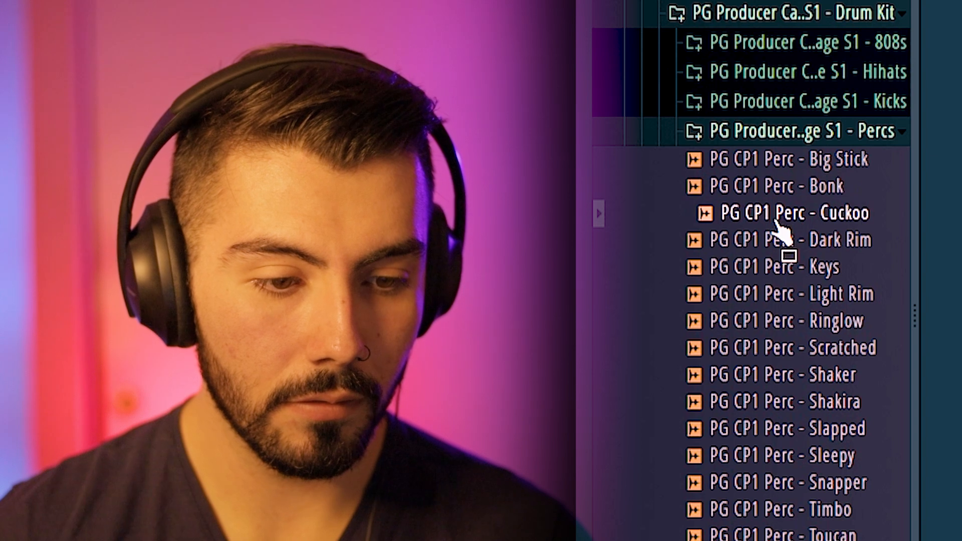
{"action": "left_click", "coordinate": [780, 241]}
{"action": "left_click", "coordinate": [775, 269]}
{"action": "left_click", "coordinate": [775, 321]}
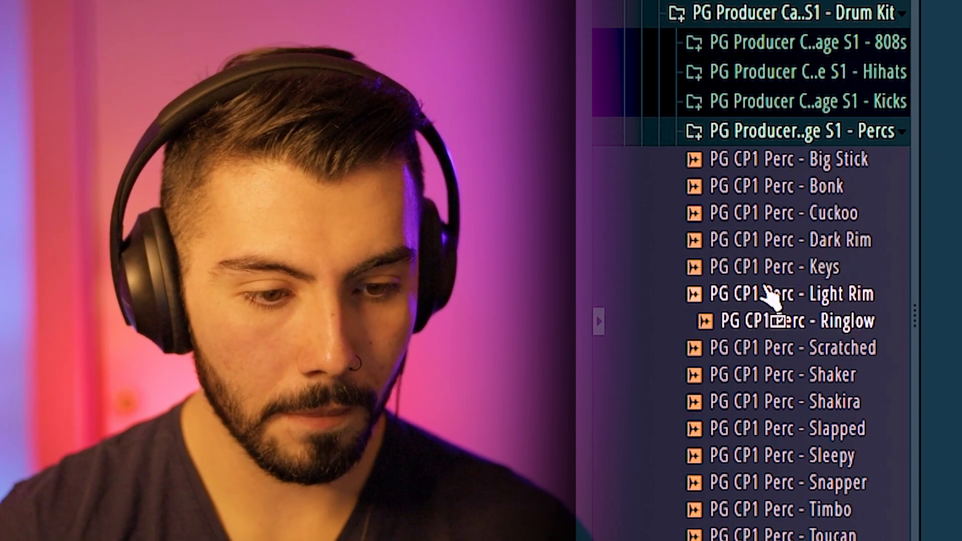
{"action": "key", "text": "Down"}
{"action": "key", "text": "Down"}
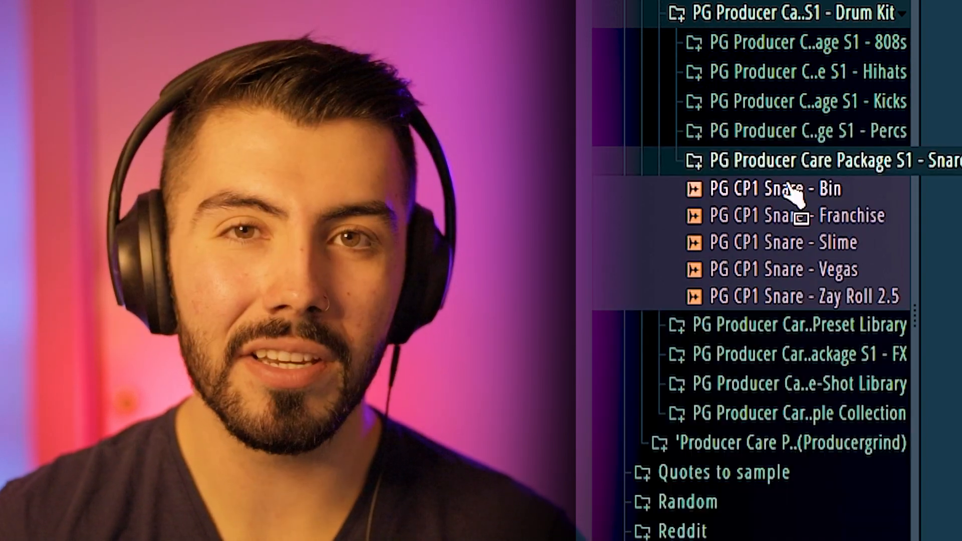
Audition the samples in the drum kit's Snares folder, starting with Bin.
{"action": "key", "text": "Down"}
{"action": "key", "text": "Down"}
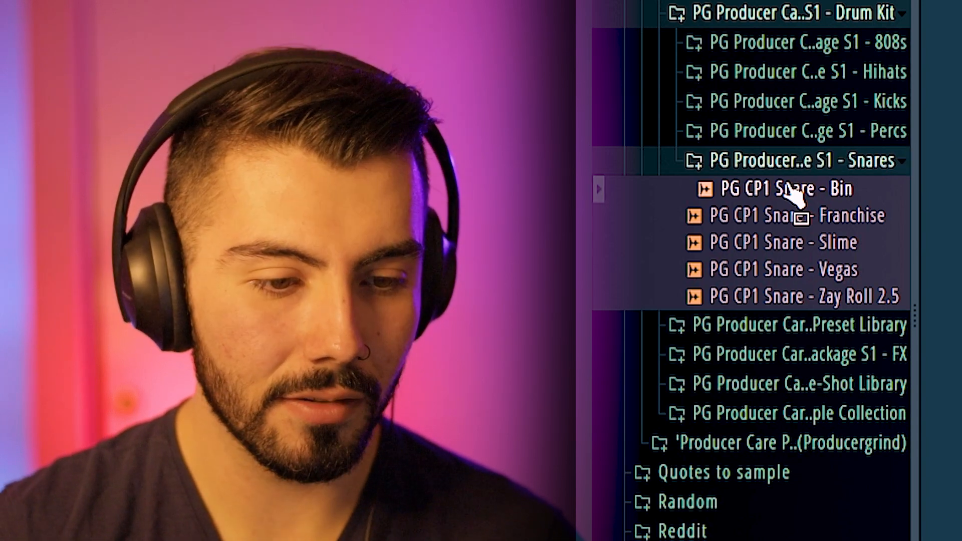
{"action": "key", "text": "Down"}
{"action": "key", "text": "Down"}
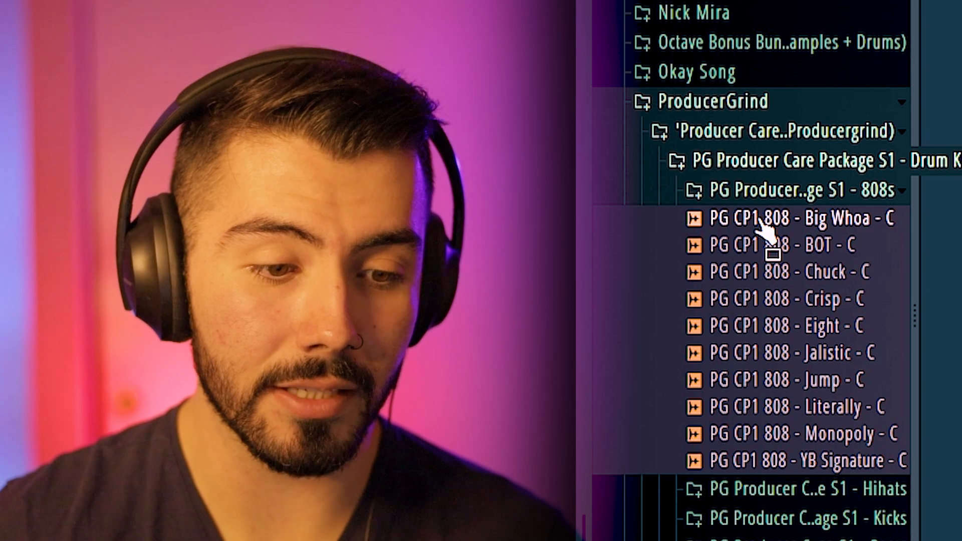
Audition the 808 samples in the drum kit one after another, from Big Whoa to YB Signature.
{"action": "left_click", "coordinate": [760, 218]}
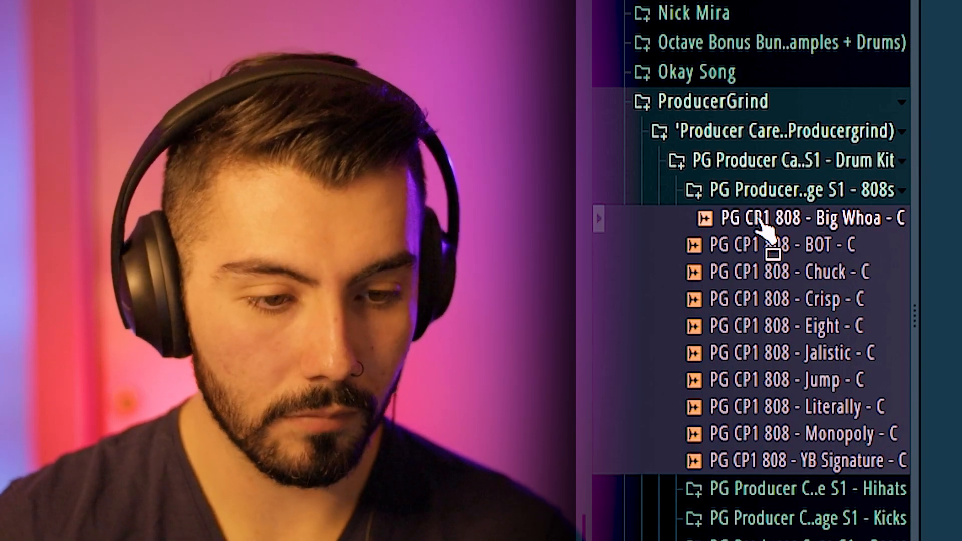
{"action": "key", "text": "Down"}
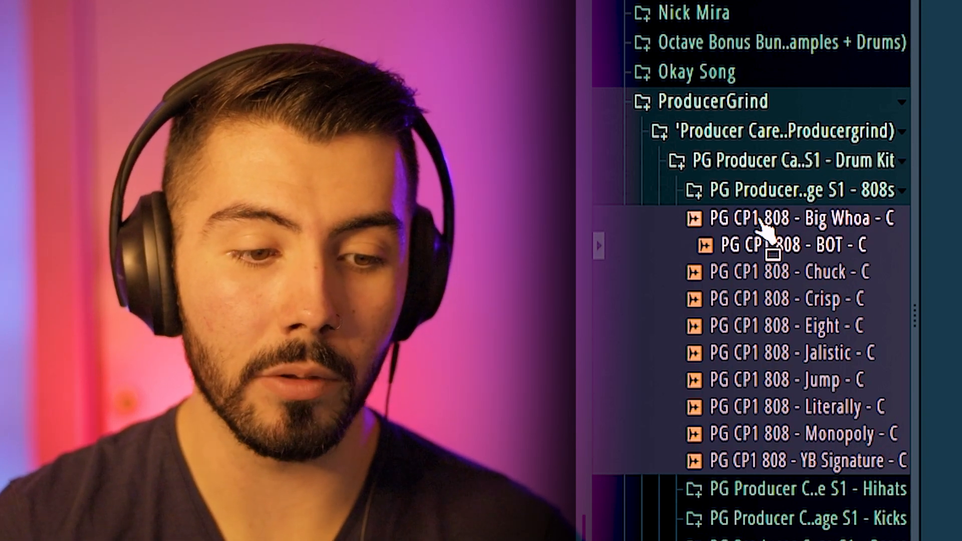
{"action": "key", "text": "Down"}
{"action": "key", "text": "Down"}
{"action": "key", "text": "Down"}
{"action": "key", "text": "Down"}
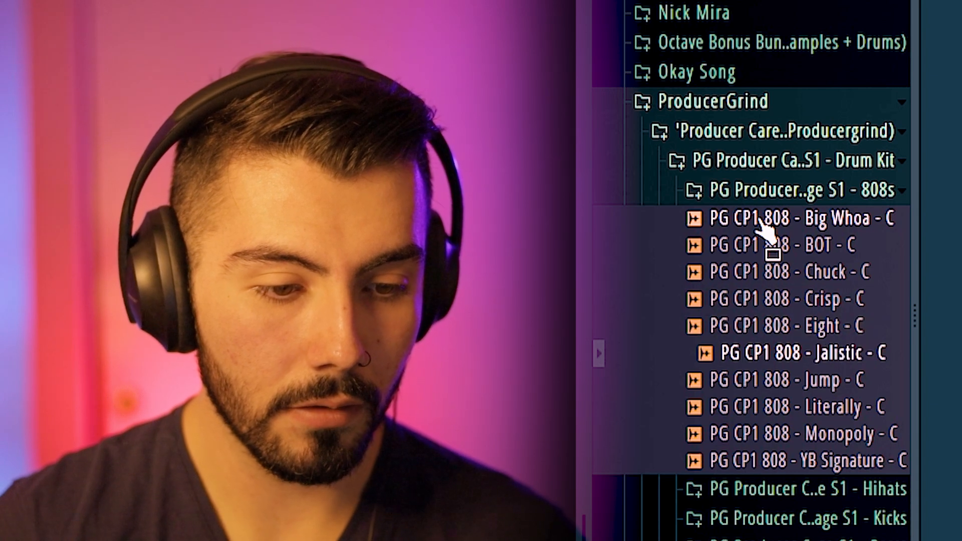
{"action": "key", "text": "Down"}
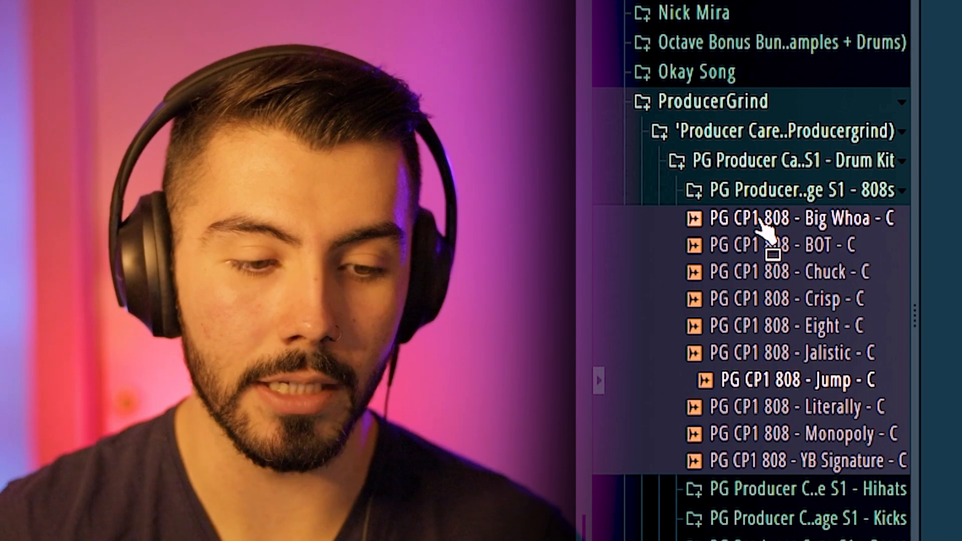
{"action": "key", "text": "Down"}
{"action": "key", "text": "Down"}
{"action": "key", "text": "Down"}
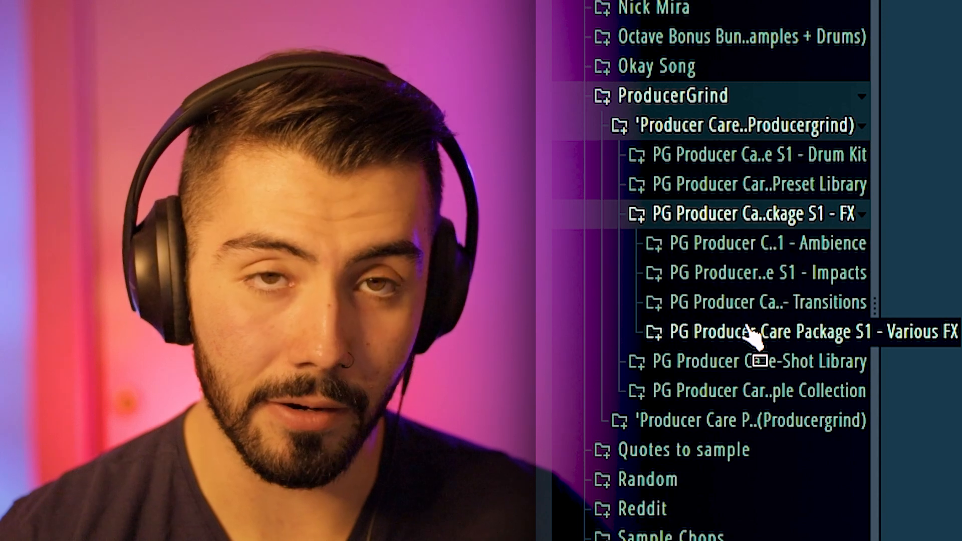
Open the Transitions folder of the FX pack and audition 8-Bit Explode, Now What, That's Sus and Tight Zipper.
{"action": "left_click", "coordinate": [752, 303]}
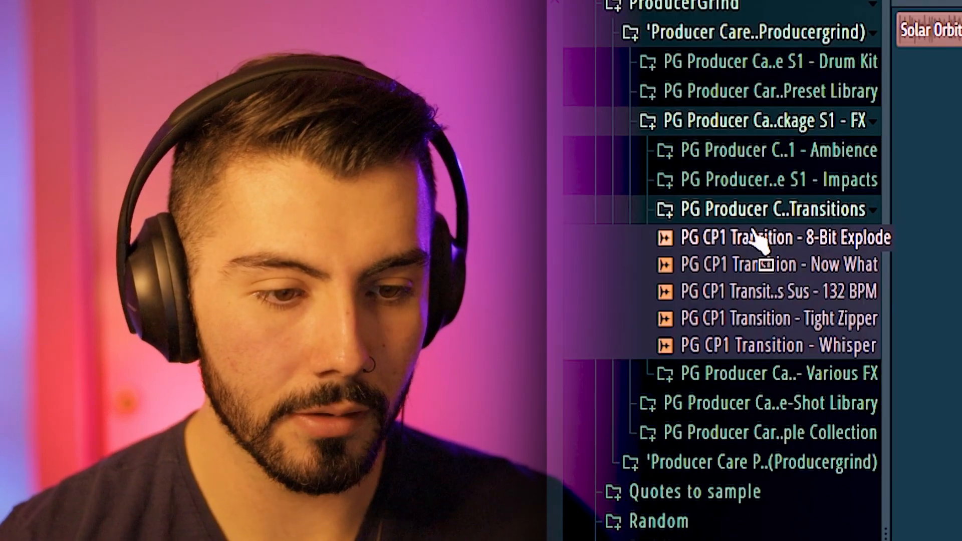
{"action": "left_click", "coordinate": [758, 239]}
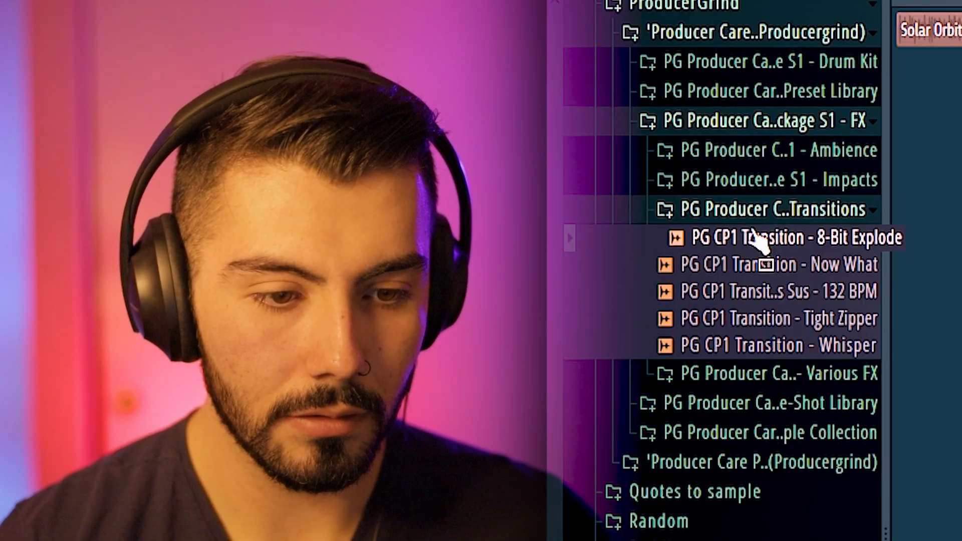
{"action": "left_click", "coordinate": [758, 273]}
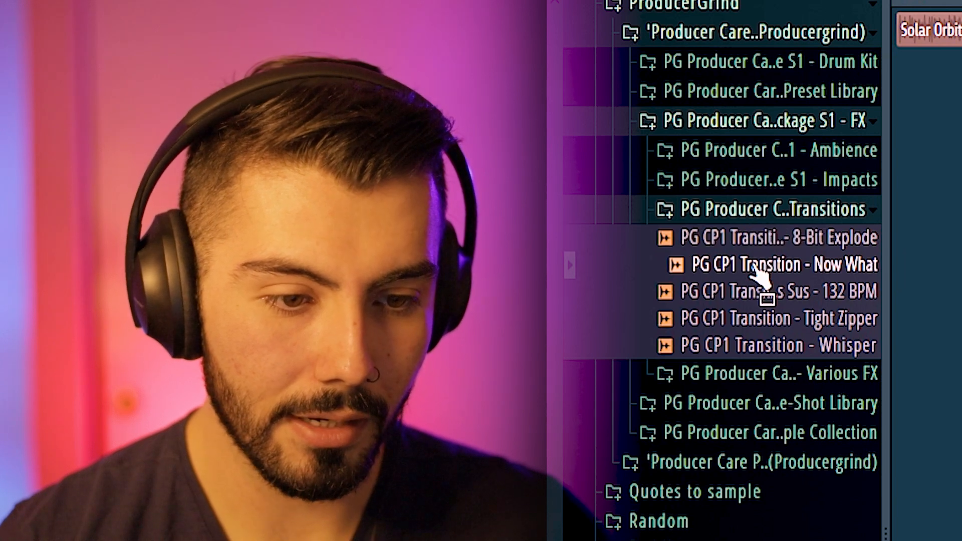
{"action": "left_click", "coordinate": [744, 298]}
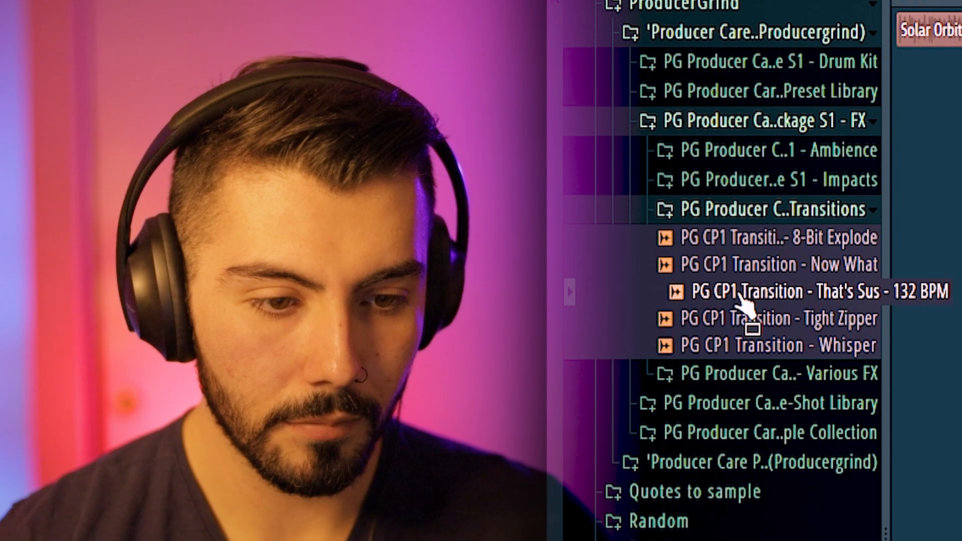
{"action": "left_click", "coordinate": [748, 316]}
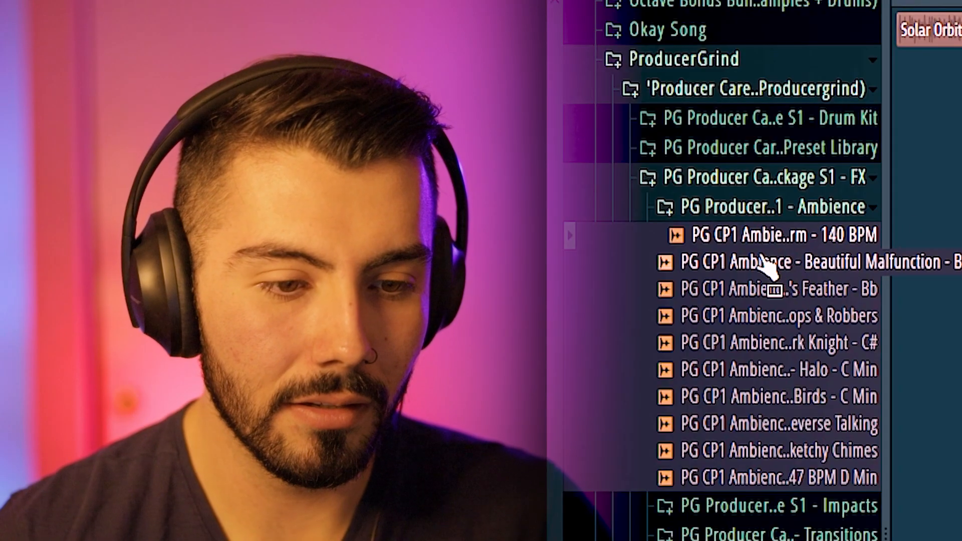
Audition the FX pack's Ambience samples from Beautiful Malfunction through Cops & Robbers to Reverse Talking.
{"action": "left_click", "coordinate": [751, 261]}
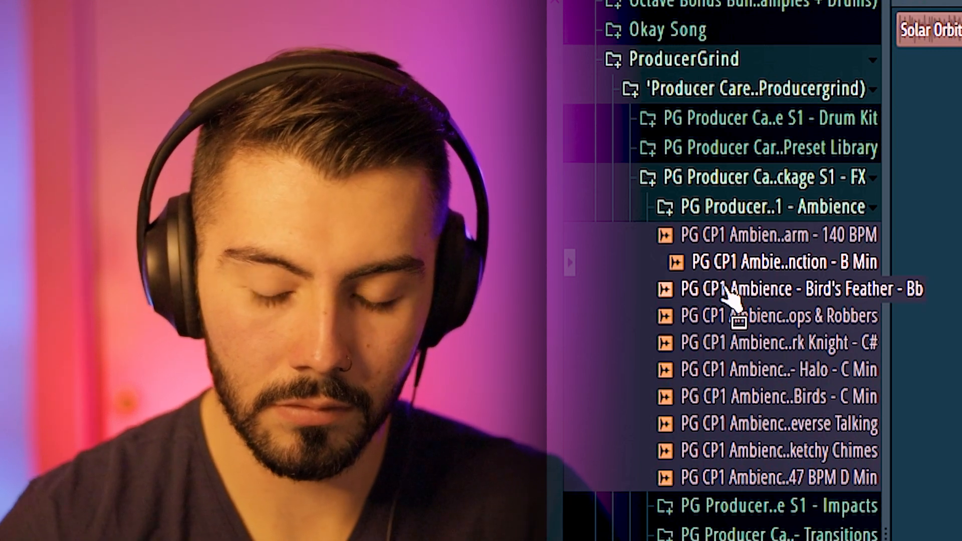
{"action": "key", "text": "Down"}
{"action": "key", "text": "Down"}
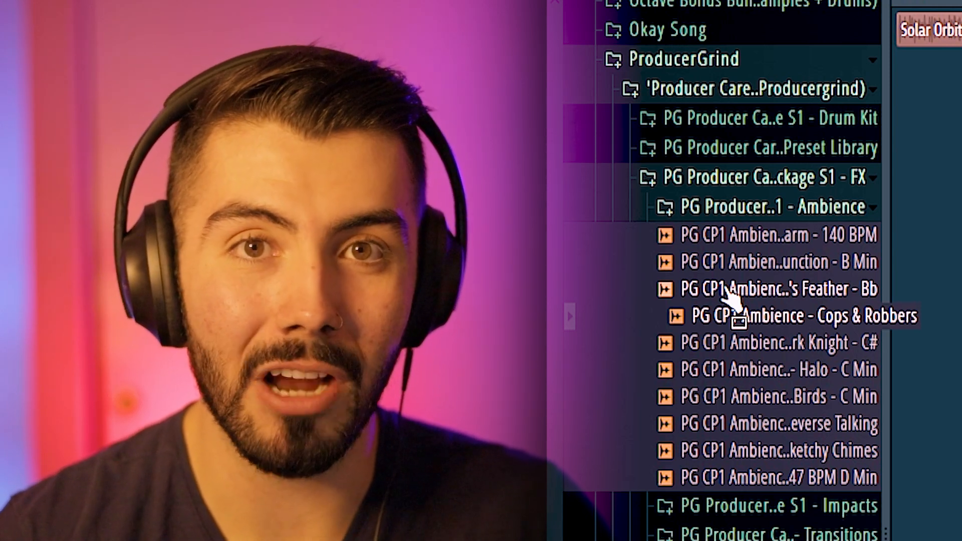
{"action": "key", "text": "Down"}
{"action": "key", "text": "Down"}
{"action": "key", "text": "Down"}
{"action": "key", "text": "Down"}
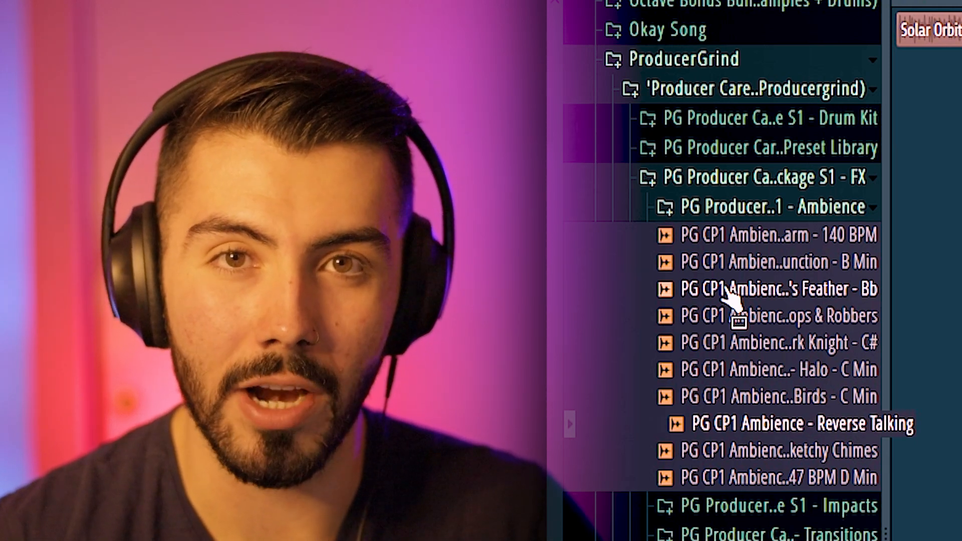
Audition the Sketchy Chimes ambience, then the FX pack's Impacts samples Bubble Zap, Ding, Eery and Low Traffic.
{"action": "key", "text": "Down"}
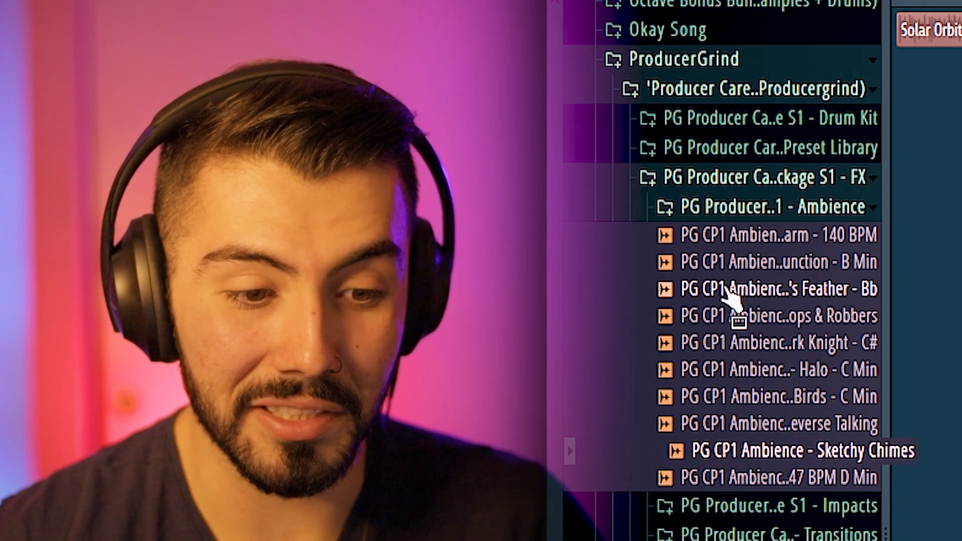
{"action": "key", "text": "Down"}
{"action": "key", "text": "Down"}
{"action": "key", "text": "Down"}
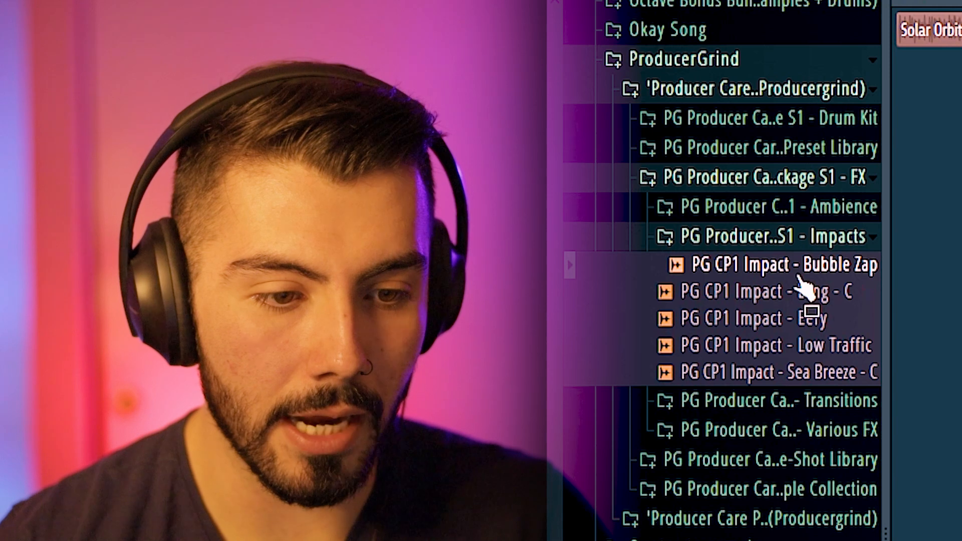
{"action": "key", "text": "Down"}
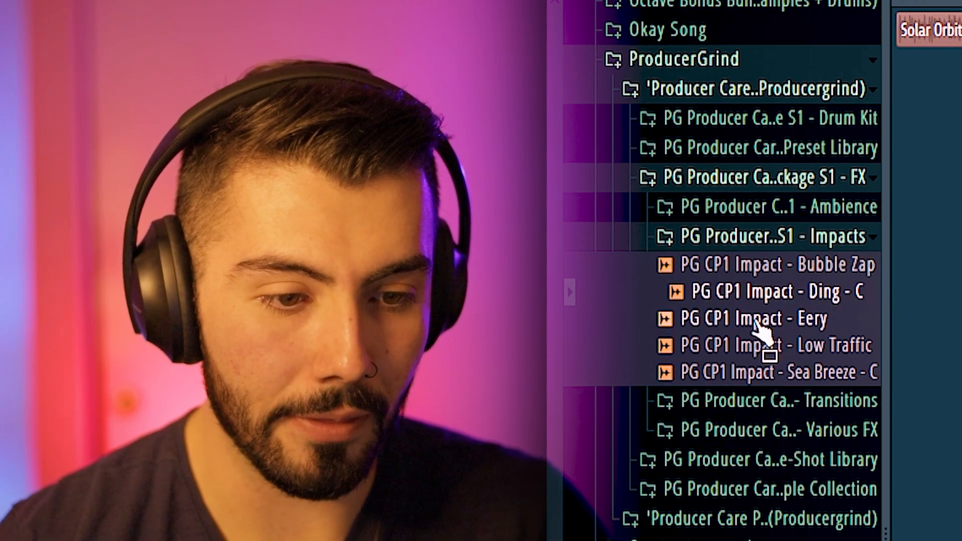
{"action": "left_click", "coordinate": [756, 321]}
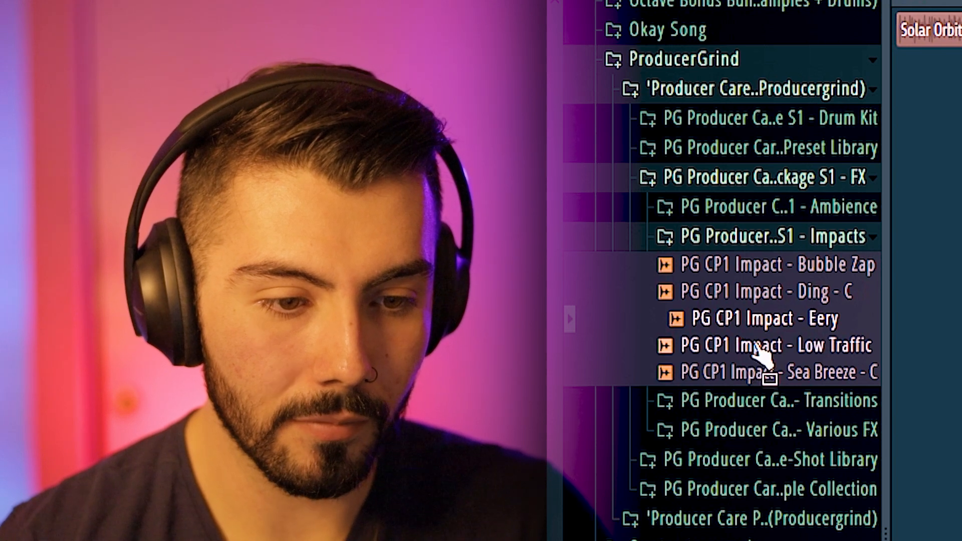
{"action": "left_click", "coordinate": [758, 350]}
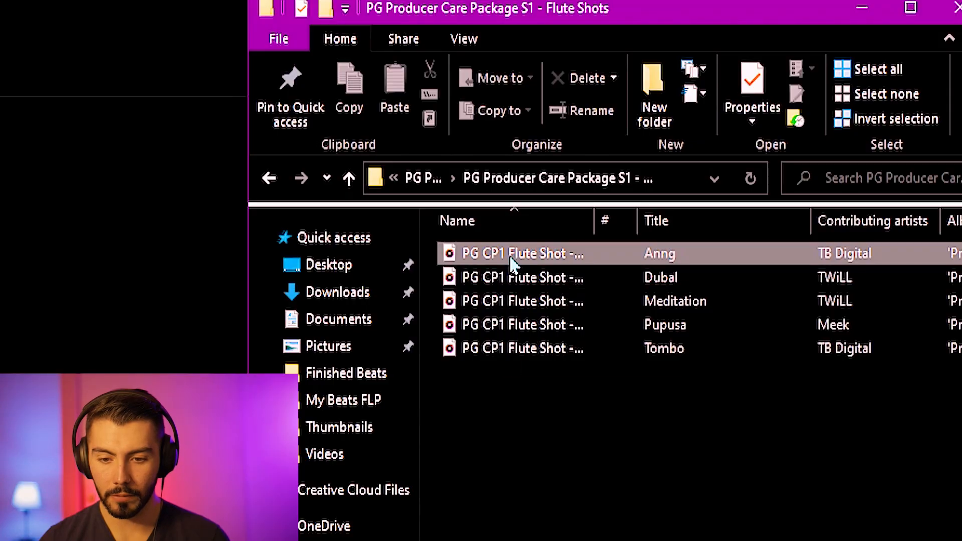
In File Explorer, audition the Flute Shots samples Anng, Dubal and Meditation.
{"action": "left_click", "coordinate": [512, 262]}
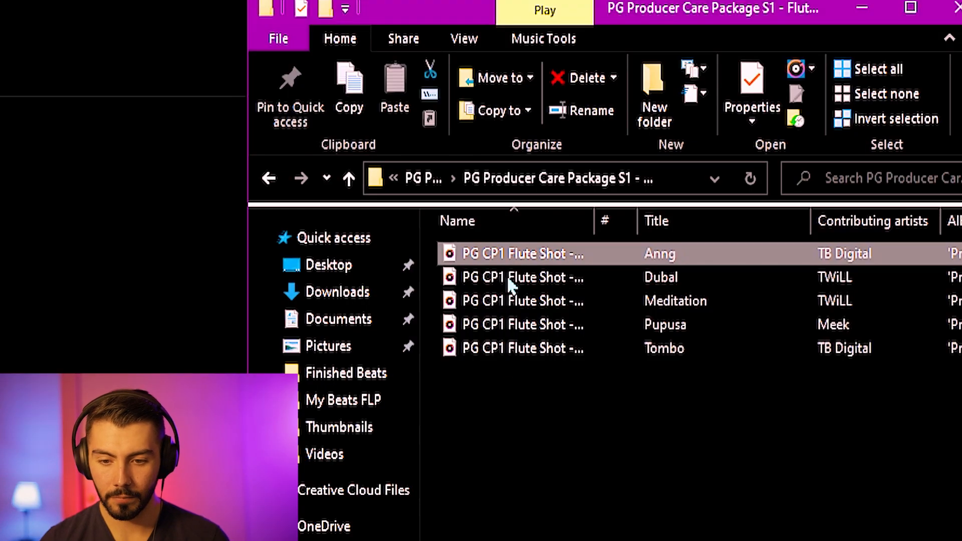
{"action": "left_click", "coordinate": [507, 276]}
{"action": "left_click", "coordinate": [507, 277]}
{"action": "key", "text": "Escape"}
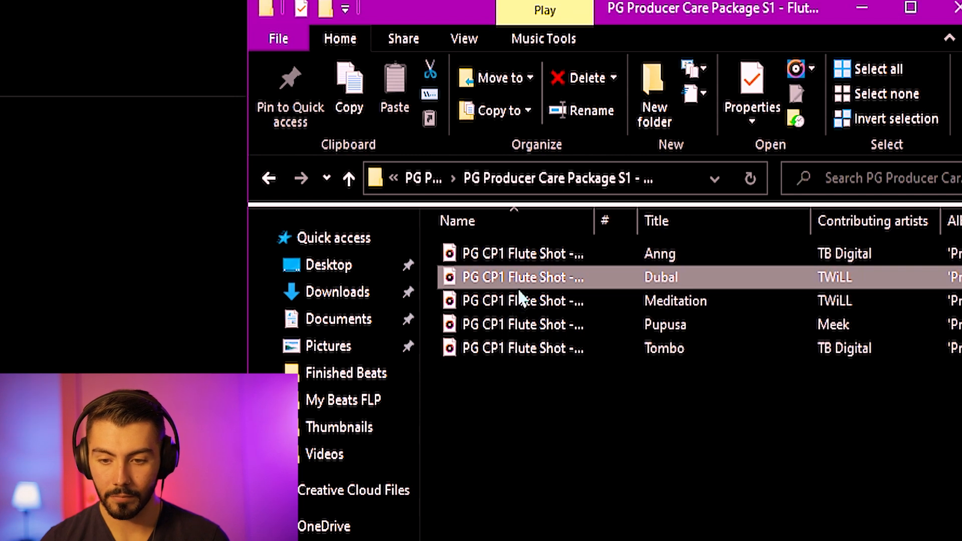
{"action": "left_click", "coordinate": [522, 304]}
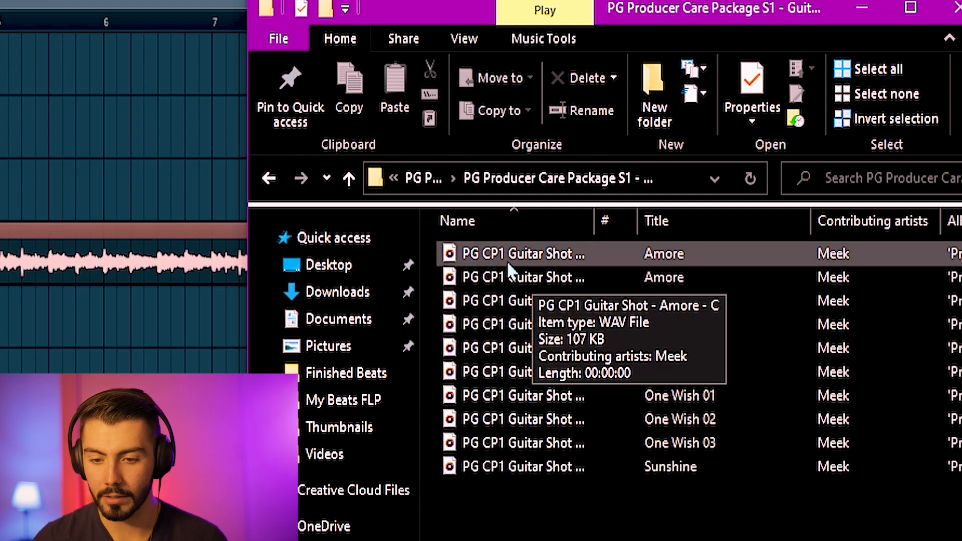
Audition the Guitar Shots samples from Amore through Love Situation and Never Broke to One Wish 01, then revisit Amore and Love Situation.
{"action": "left_click", "coordinate": [523, 278]}
{"action": "left_click", "coordinate": [521, 301]}
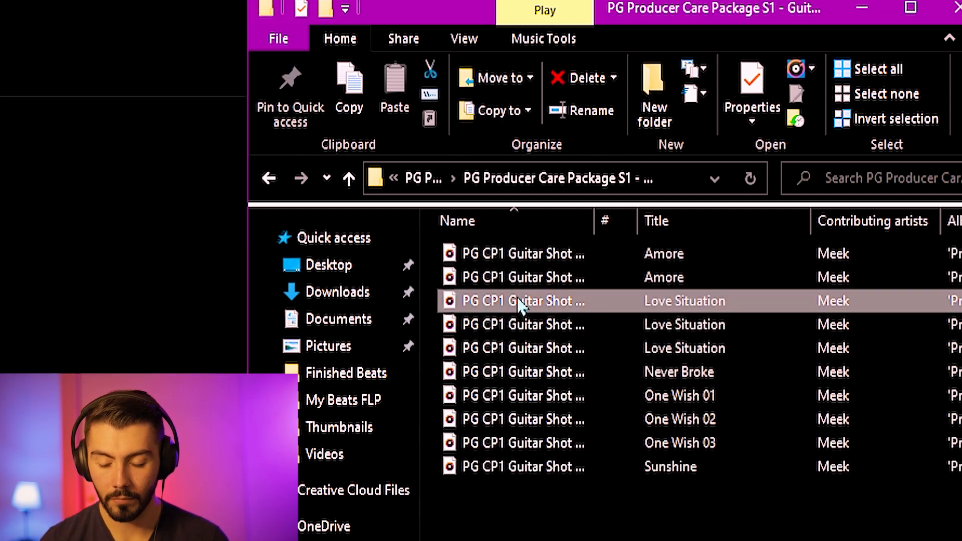
{"action": "left_click", "coordinate": [512, 325]}
{"action": "left_click", "coordinate": [511, 349]}
{"action": "left_click", "coordinate": [501, 372]}
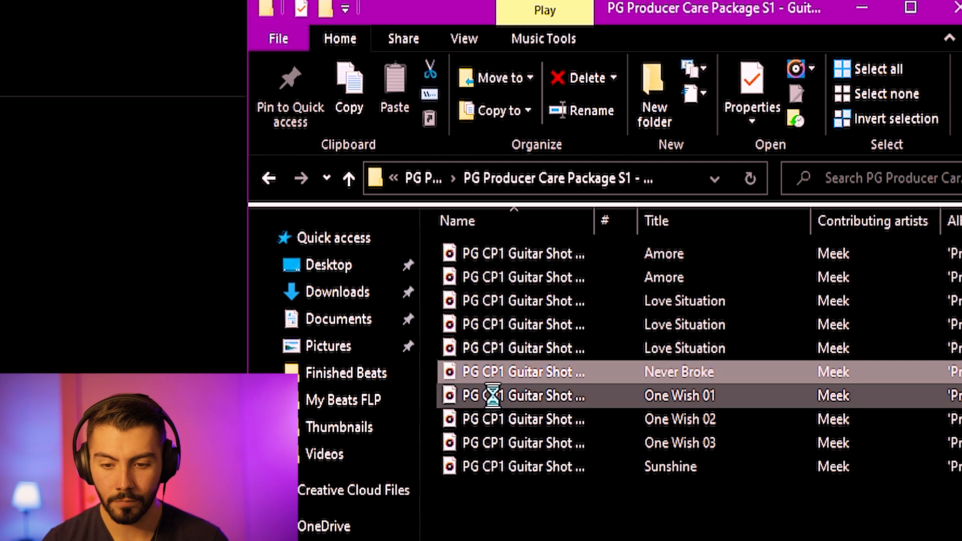
{"action": "left_click", "coordinate": [499, 396]}
{"action": "left_click", "coordinate": [561, 277]}
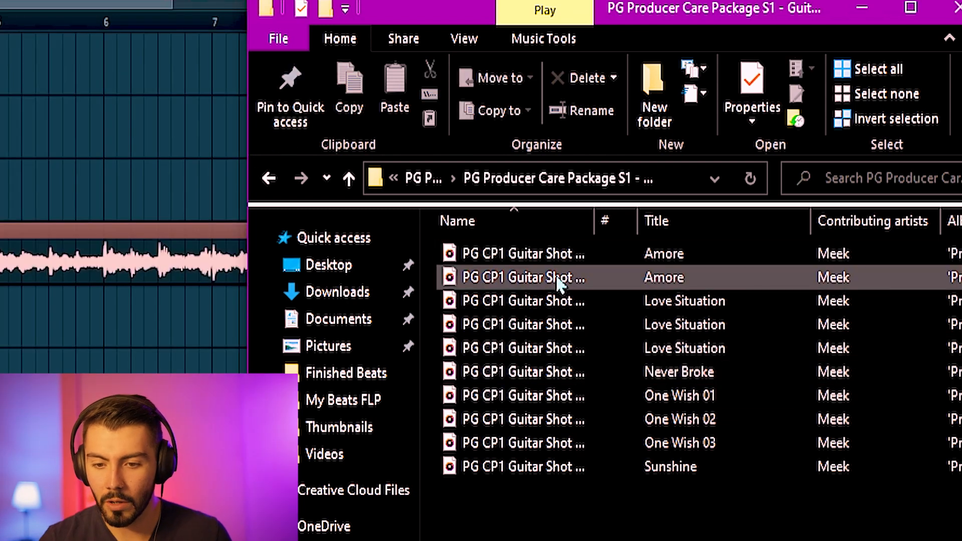
{"action": "left_click", "coordinate": [549, 300]}
{"action": "left_click", "coordinate": [541, 324]}
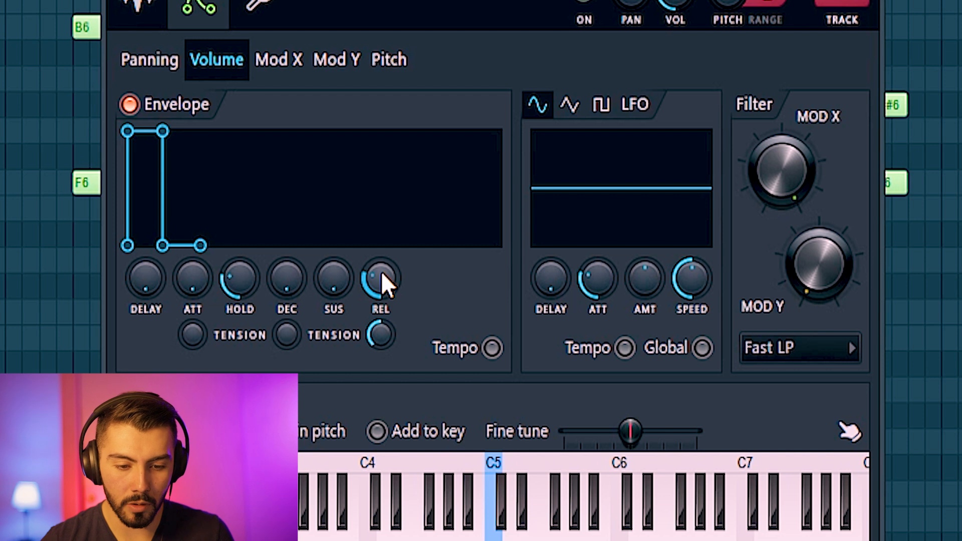
Adjust the guitar shot's volume envelope release, then move its melody notes down two octaves, lengthen them and play the result.
{"action": "left_click_drag", "start_coordinate": [381, 273], "coordinate": [381, 301]}
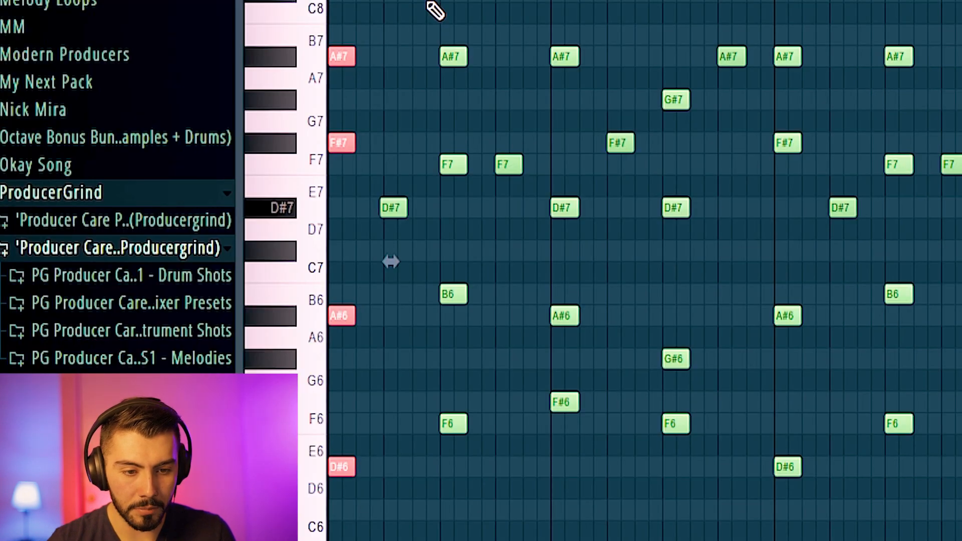
{"action": "left_click_drag", "start_coordinate": [432, 4], "coordinate": [468, 438]}
{"action": "left_click_drag", "start_coordinate": [802, 403], "coordinate": [876, 419]}
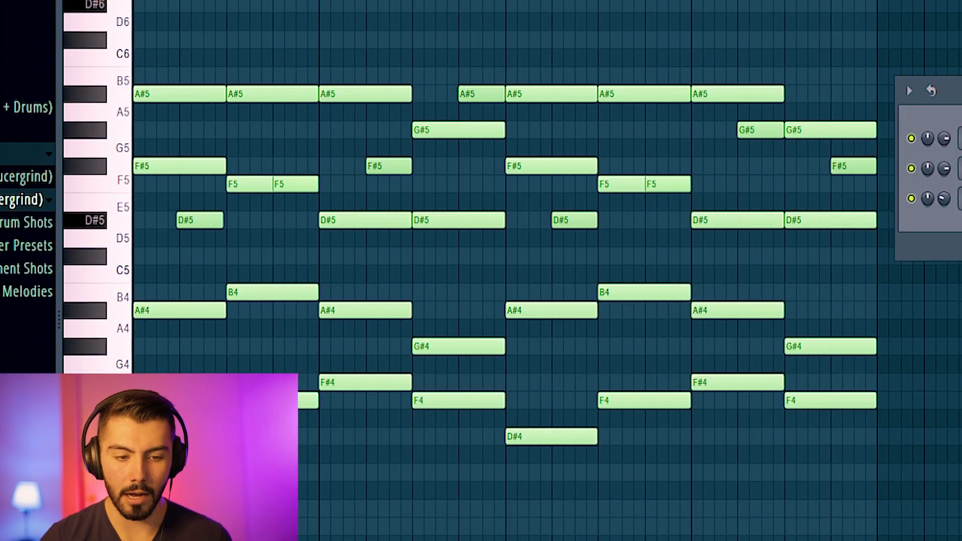
{"action": "key", "text": "space"}
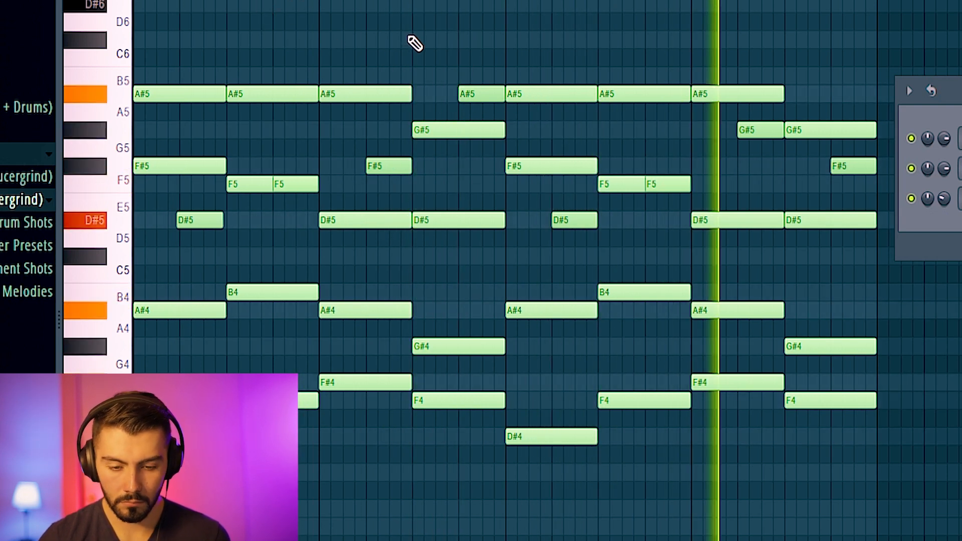
{"action": "key", "text": "space"}
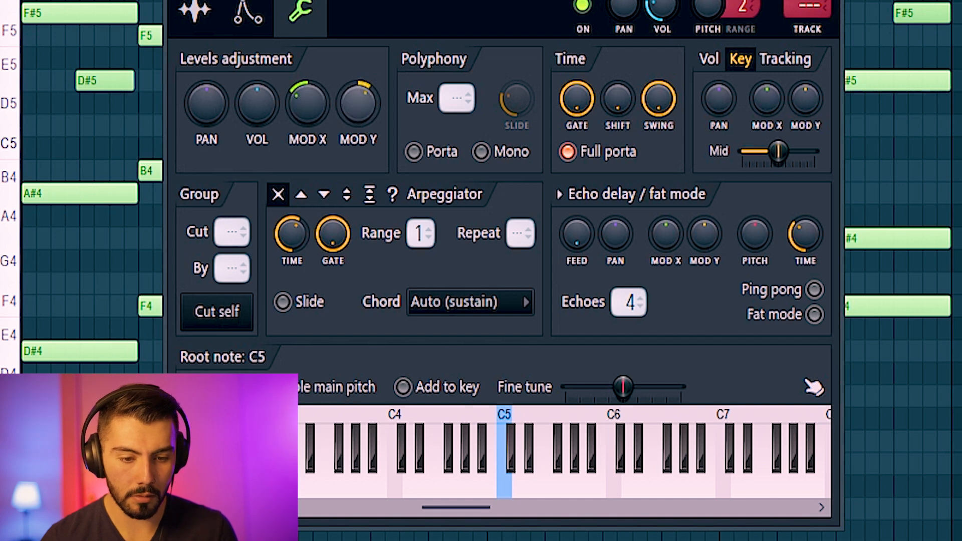
Add the HalfTime effect to the guitar's mixer track, Insert 2, and close the plugin window.
{"action": "key", "text": "space"}
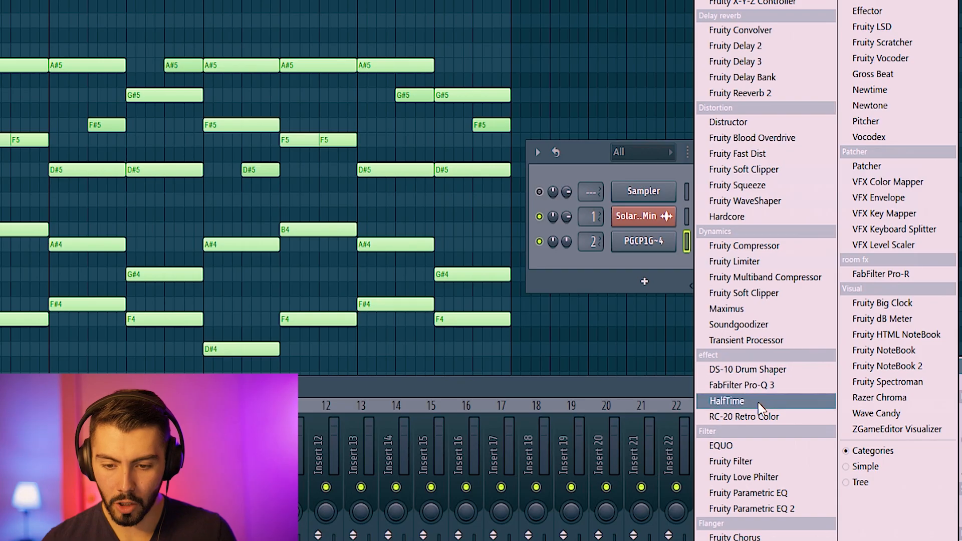
{"action": "left_click", "coordinate": [759, 403]}
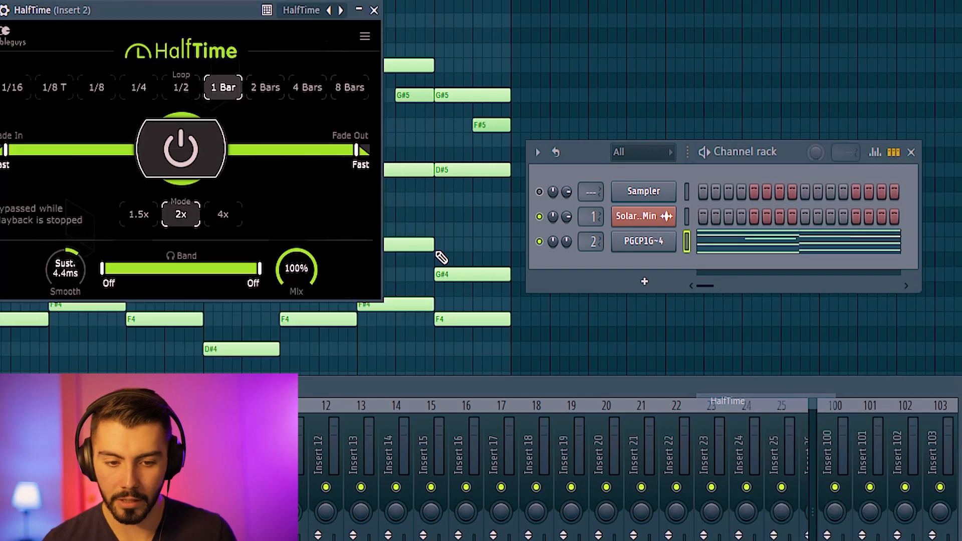
{"action": "left_click", "coordinate": [375, 10]}
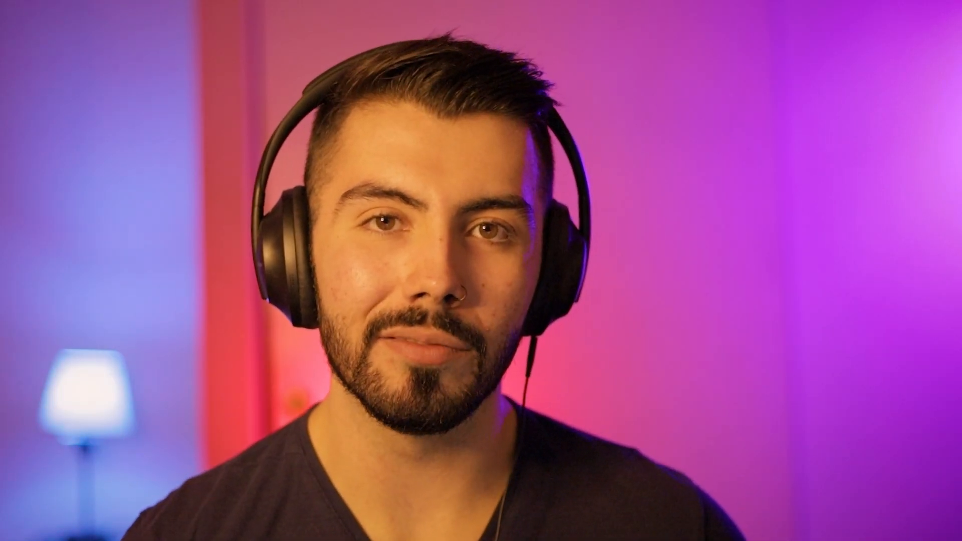
Pick the Bin and Zay Roll 2.5 snares and the Bonk perc from the drum kit for the beat.
{"action": "left_click_drag", "start_coordinate": [151, 324], "coordinate": [148, 333]}
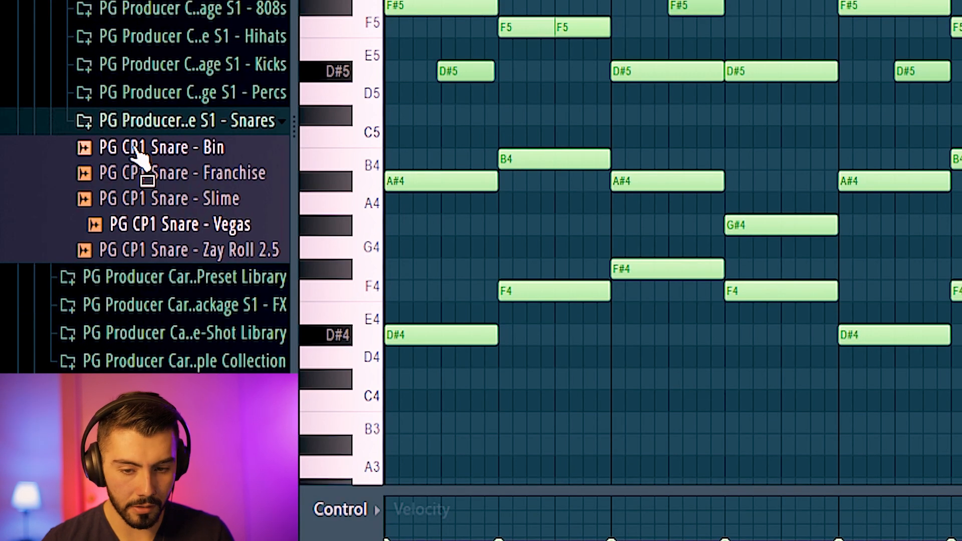
{"action": "left_click_drag", "start_coordinate": [138, 150], "coordinate": [148, 146]}
{"action": "left_click_drag", "start_coordinate": [146, 250], "coordinate": [148, 260]}
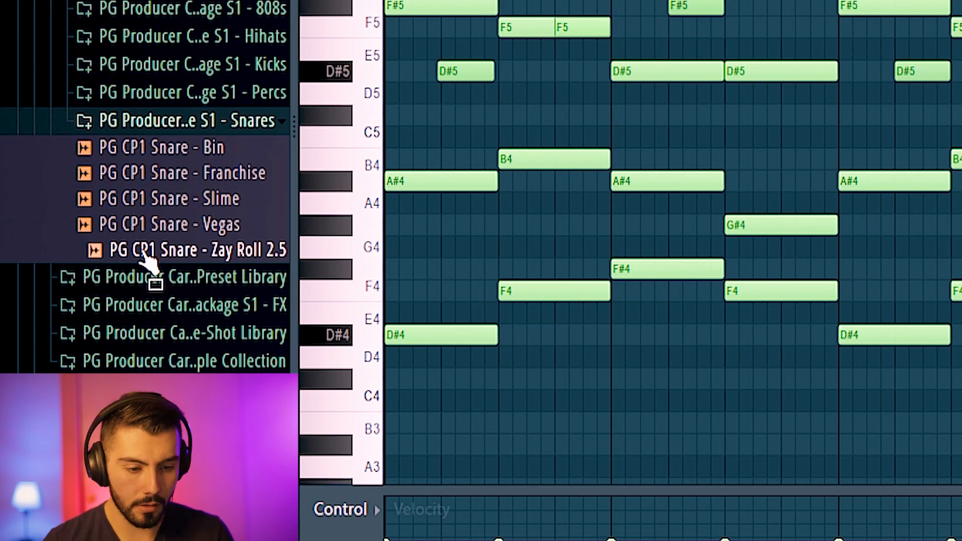
{"action": "left_click_drag", "start_coordinate": [164, 146], "coordinate": [164, 149]}
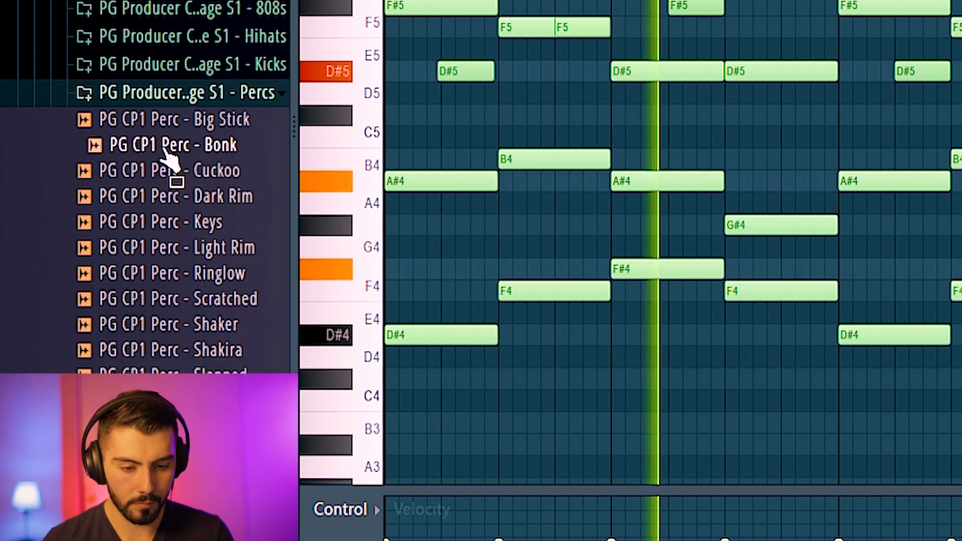
{"action": "key", "text": "space"}
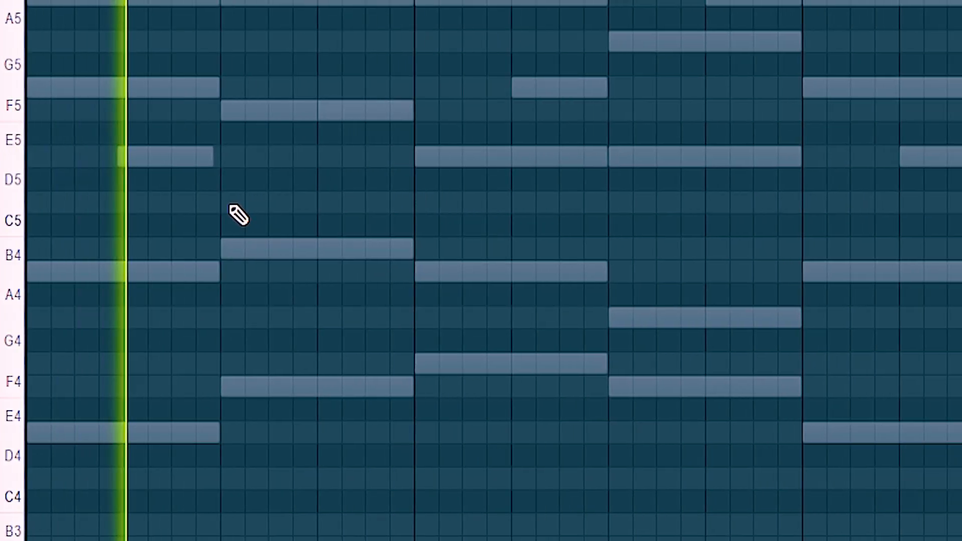
Place C#5 snare hits on the third beat of each bar in the piano roll.
{"action": "left_click", "coordinate": [240, 203]}
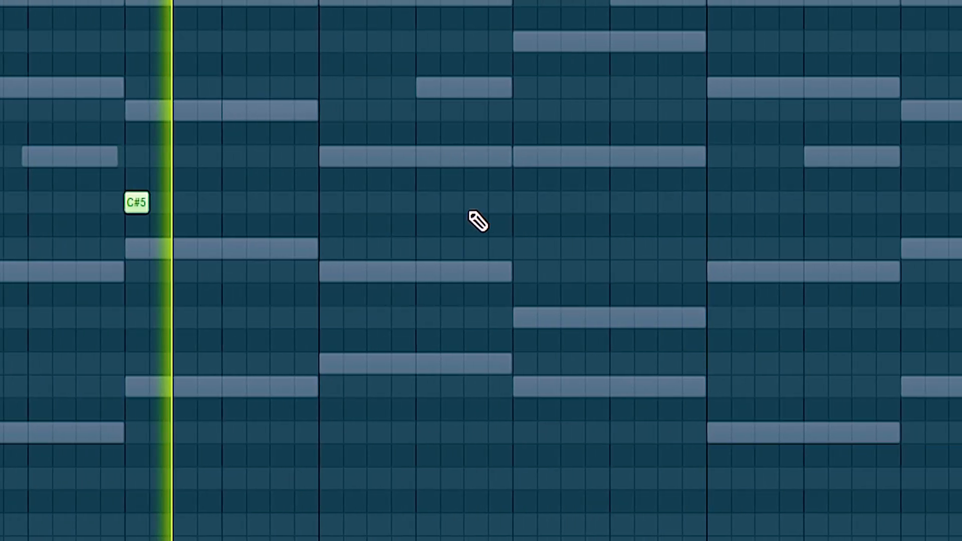
{"action": "left_click", "coordinate": [448, 205]}
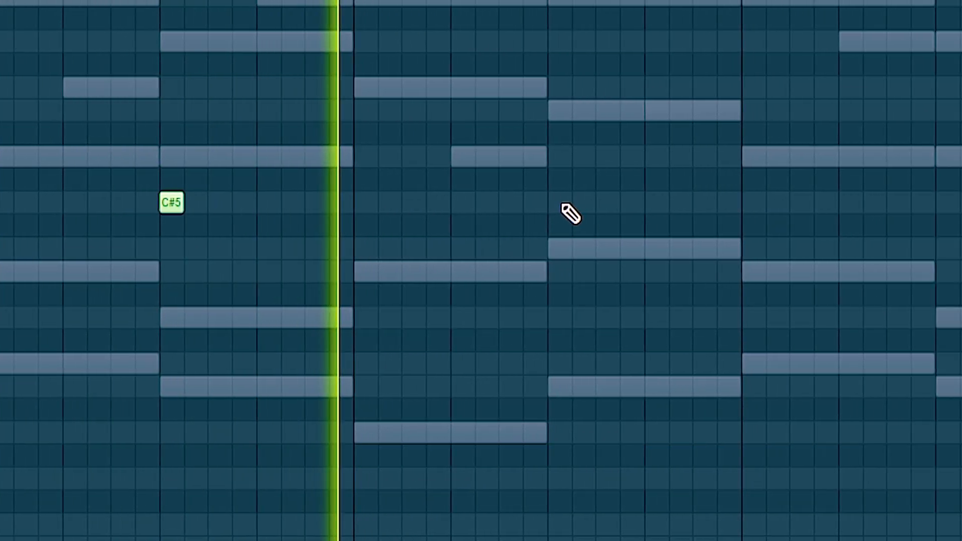
{"action": "left_click", "coordinate": [833, 204]}
{"action": "left_click", "coordinate": [863, 204]}
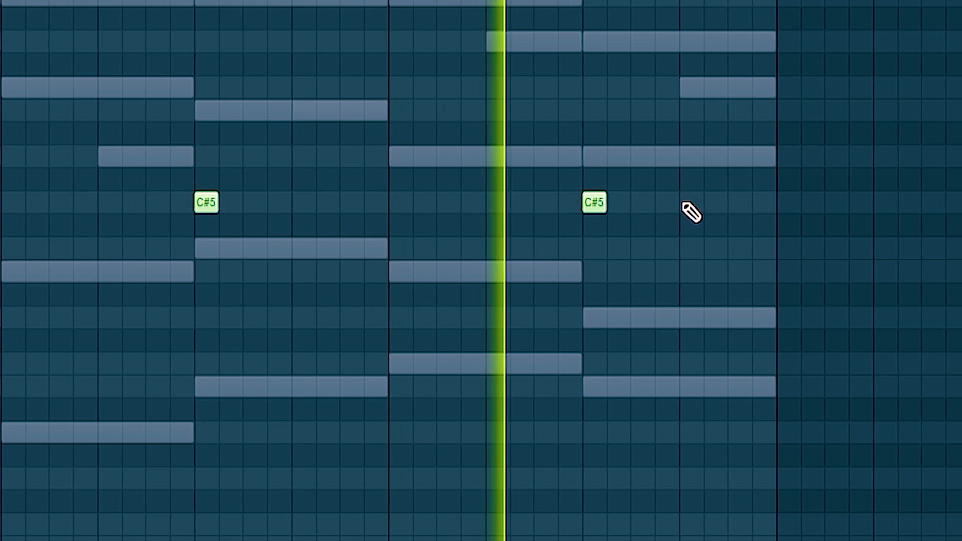
Add extra C#5 snare and snare roll notes between the main snare hits.
{"action": "left_click", "coordinate": [910, 205]}
{"action": "left_click", "coordinate": [659, 204]}
{"action": "left_click", "coordinate": [269, 205]}
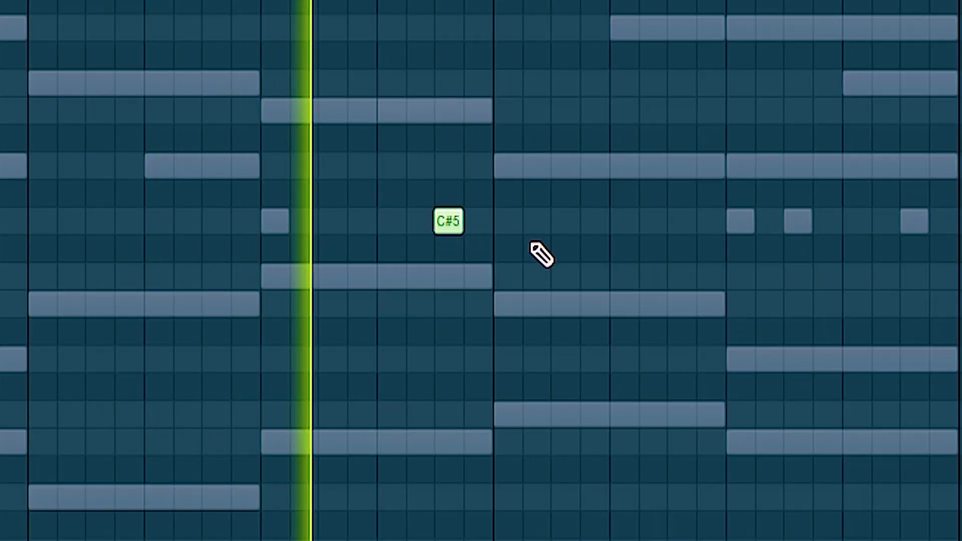
{"action": "left_click", "coordinate": [573, 223]}
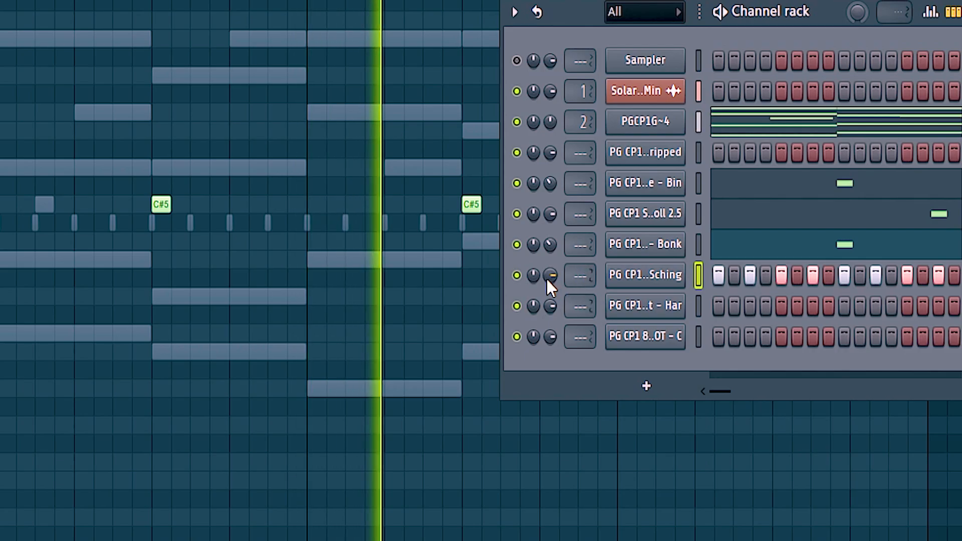
Continue the Sching channel's C5 pattern with notes on steps 10 and 13 of the first bar.
{"action": "right_click", "coordinate": [547, 278]}
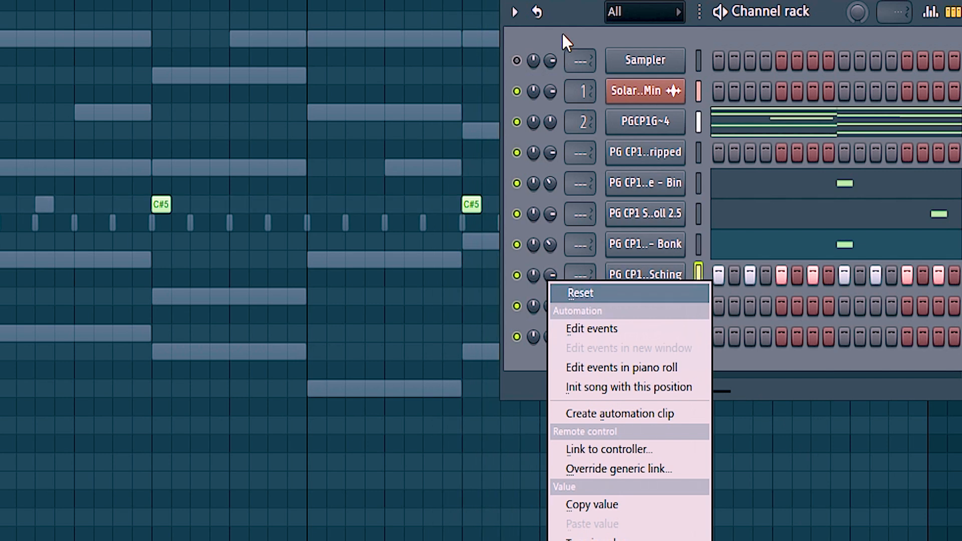
{"action": "left_click", "coordinate": [570, 5]}
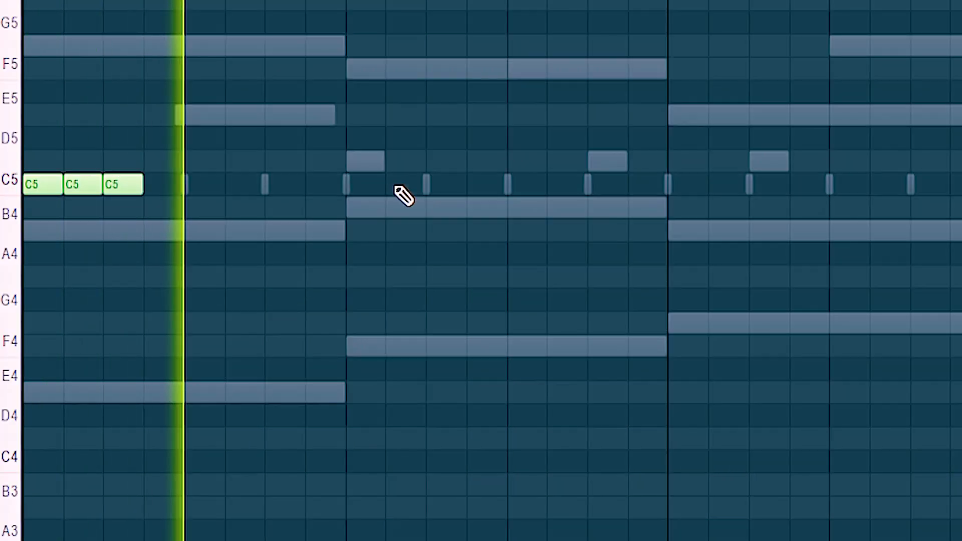
{"action": "left_click", "coordinate": [399, 185]}
{"action": "left_click", "coordinate": [524, 185]}
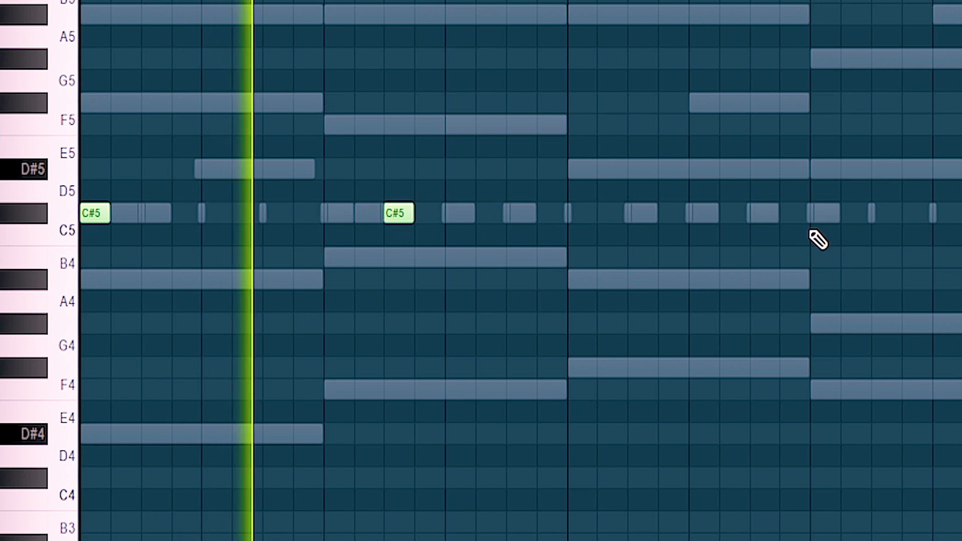
Extend the C#5 drum pattern into the second bar and paste the copied notes into the channel ending in "ripped" and the 808 channel.
{"action": "left_click", "coordinate": [701, 219]}
{"action": "left_click", "coordinate": [942, 216]}
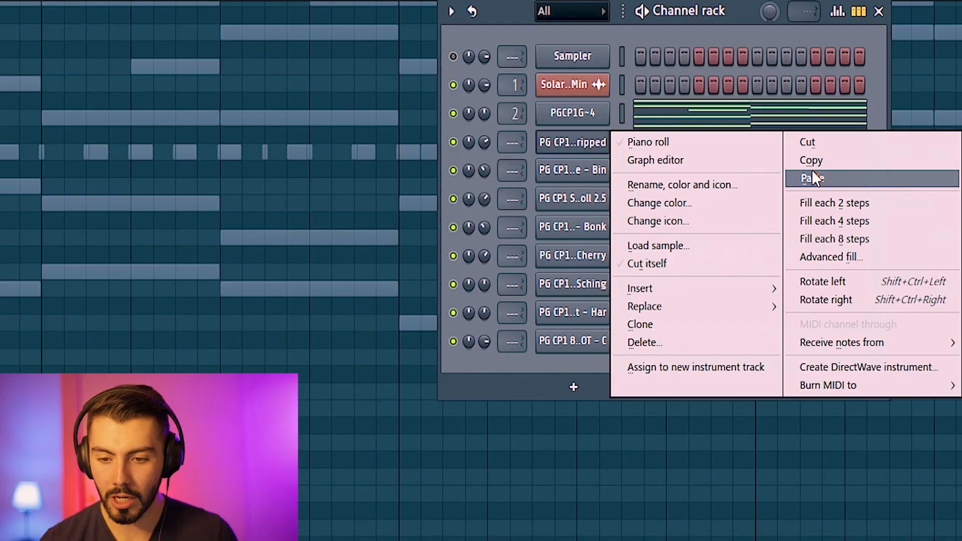
{"action": "left_click", "coordinate": [812, 178]}
{"action": "right_click", "coordinate": [552, 342]}
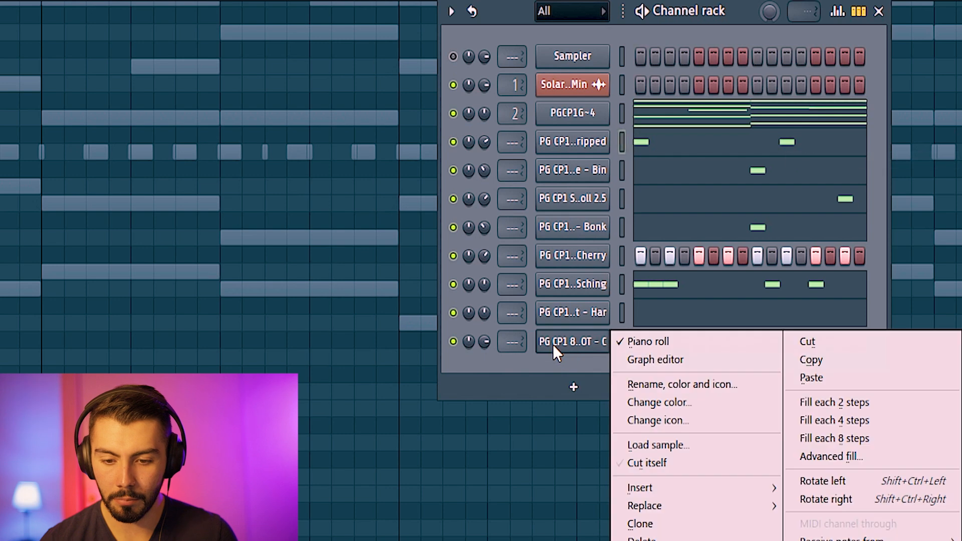
{"action": "left_click", "coordinate": [812, 377]}
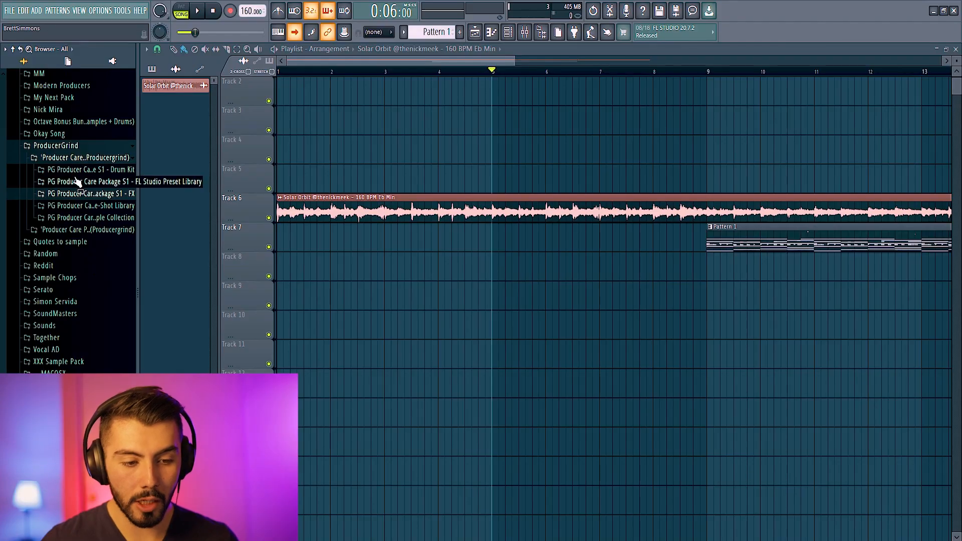
Audition the Reverse Talking sample from the FX pack's Ambience folder and add it to the playlist on Track 9.
{"action": "left_click", "coordinate": [83, 195]}
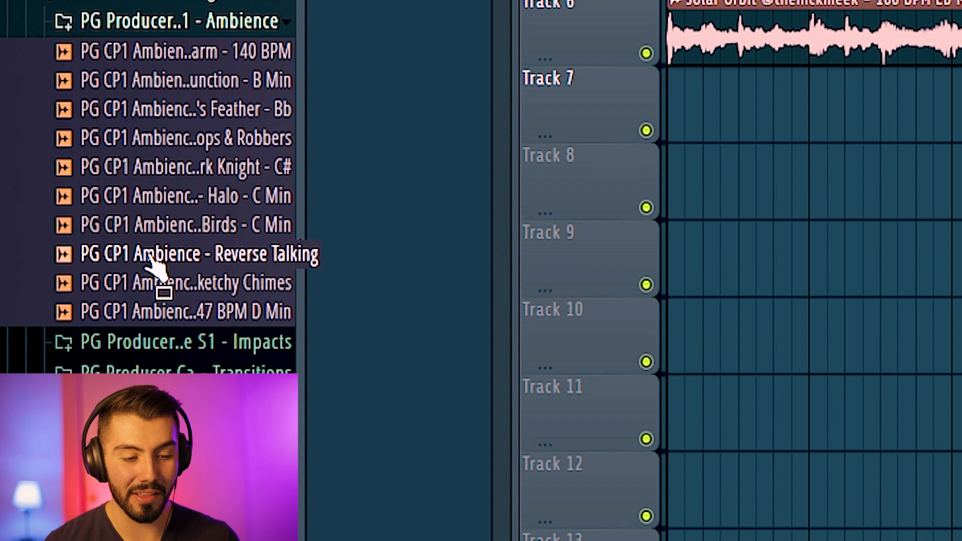
{"action": "left_click", "coordinate": [150, 257]}
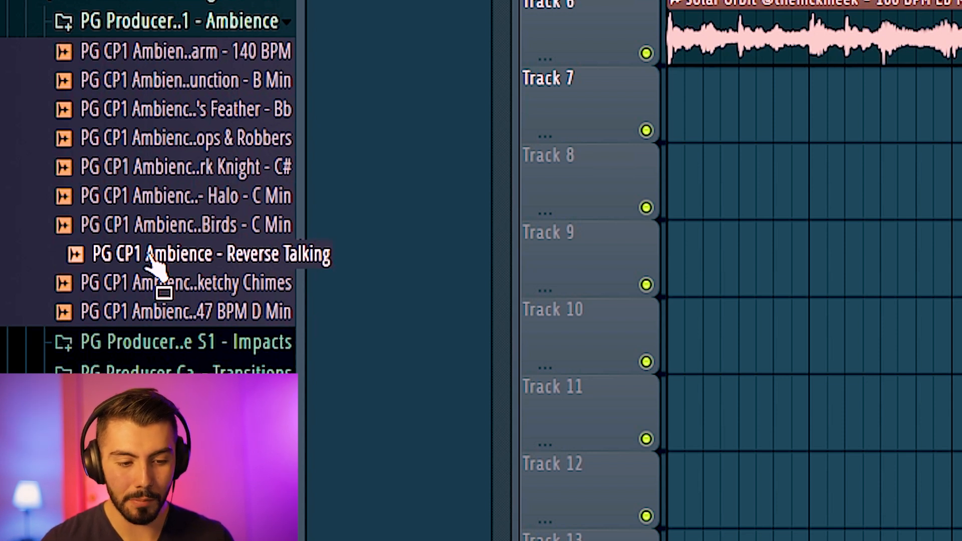
{"action": "left_click_drag", "start_coordinate": [157, 266], "coordinate": [770, 258]}
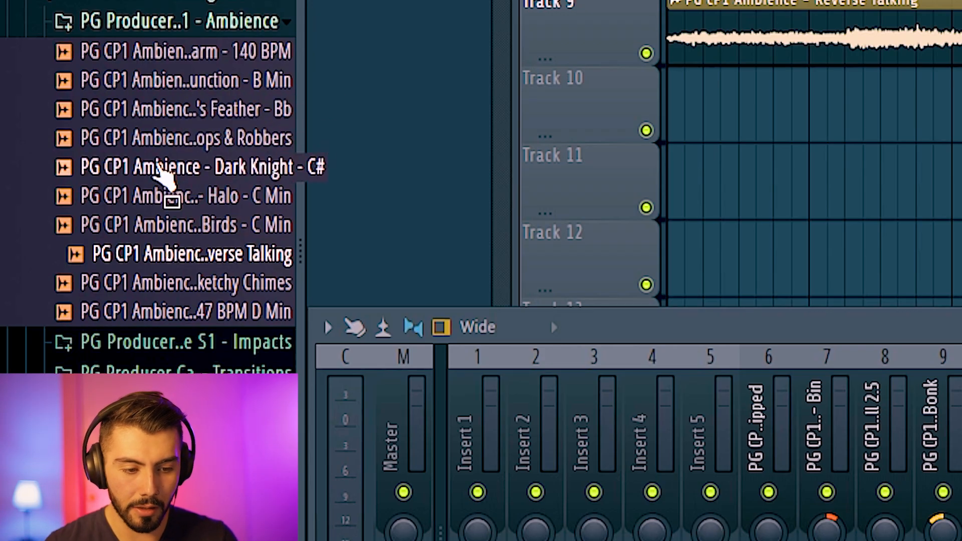
Audition the Dark Knight ambience, then add Sketchy Chimes on the track below Reverse Talking and shift it half a bar later.
{"action": "left_click", "coordinate": [161, 170]}
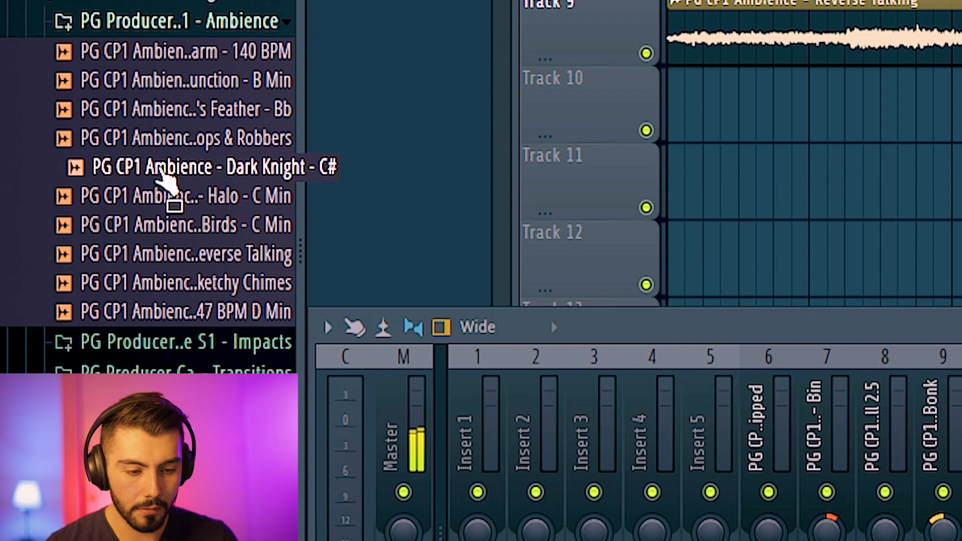
{"action": "left_click_drag", "start_coordinate": [165, 178], "coordinate": [163, 177]}
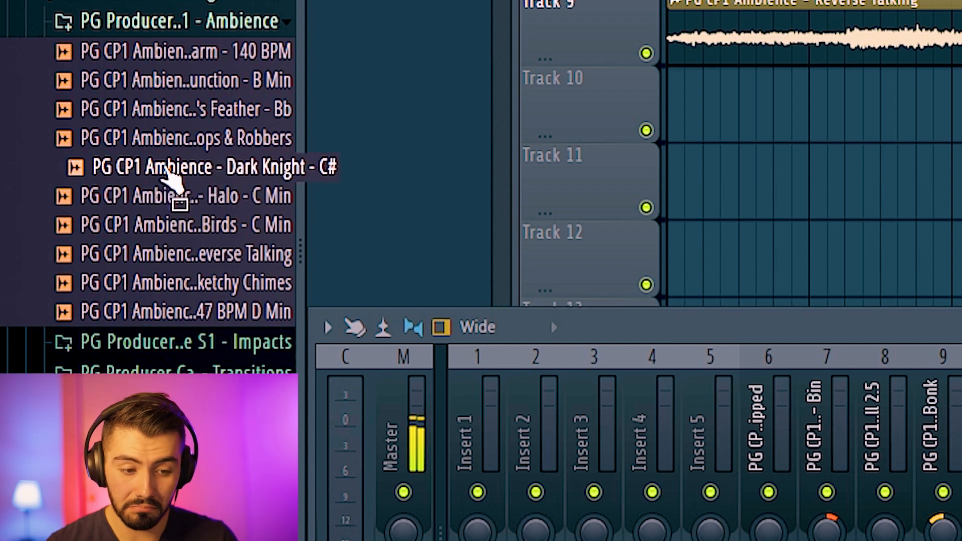
{"action": "left_click", "coordinate": [211, 284]}
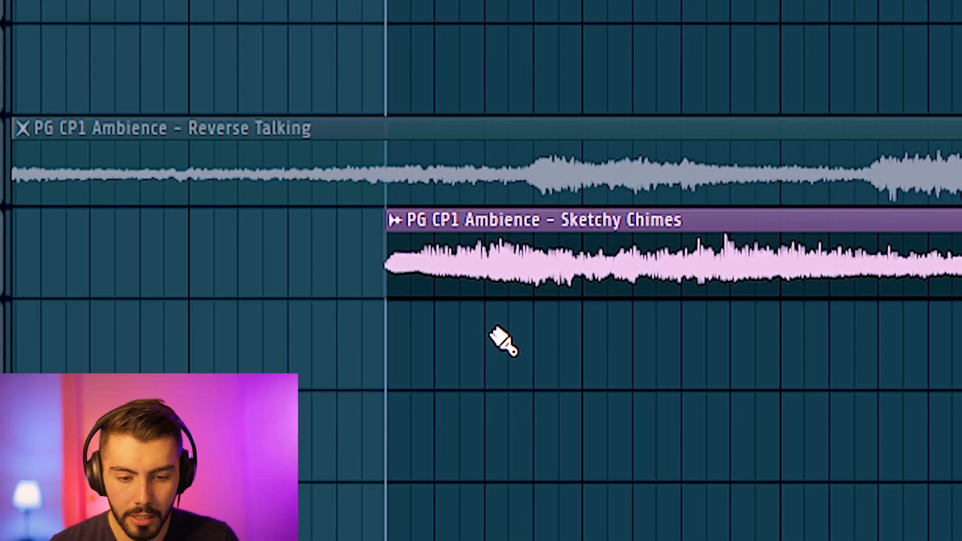
{"action": "key", "text": "space"}
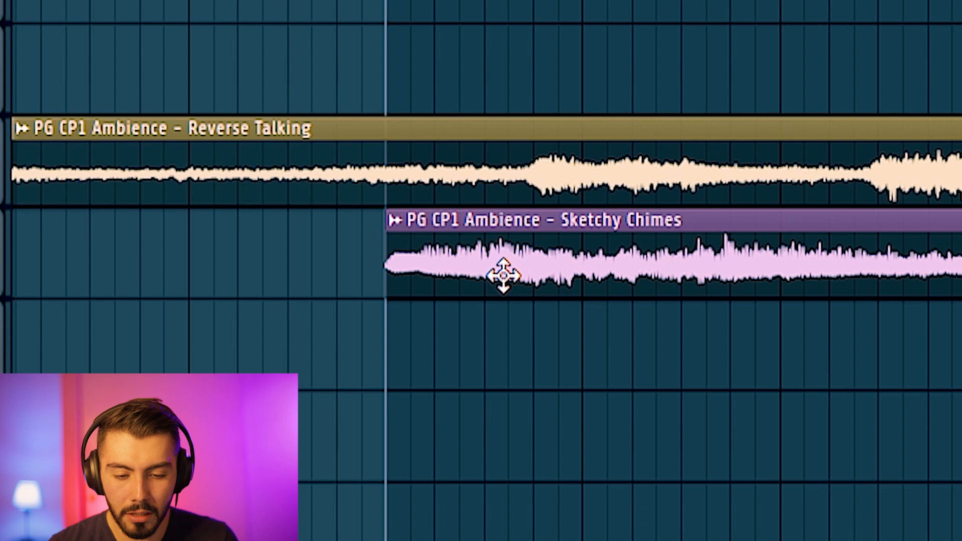
{"action": "mouse_move", "coordinate": [503, 275]}
{"action": "left_mouse_down"}
{"action": "mouse_move", "coordinate": [529, 268]}
{"action": "mouse_move", "coordinate": [602, 296]}
{"action": "left_mouse_up"}
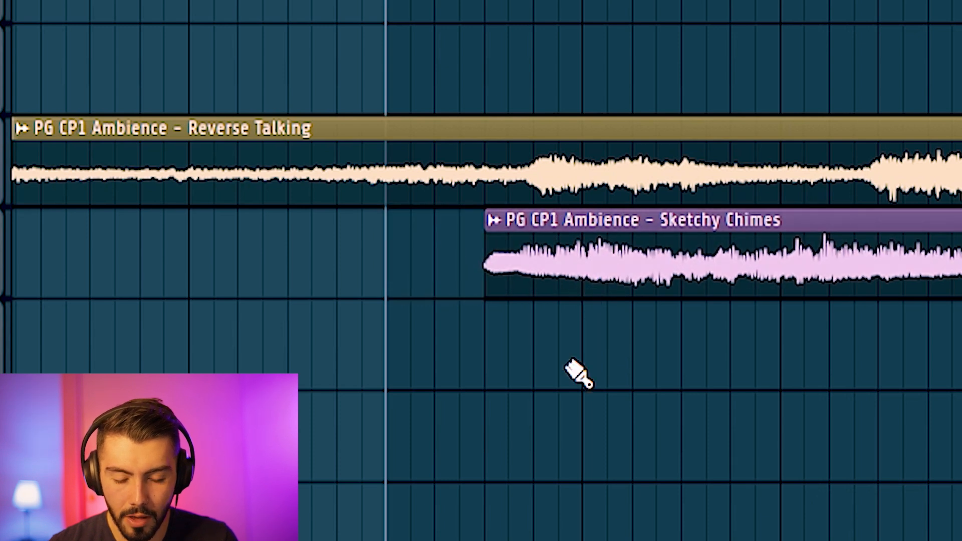
Move the Cops & Robbers ambience clip earlier and shift the transition clip below it later to line up with the bar line.
{"action": "key", "text": "space"}
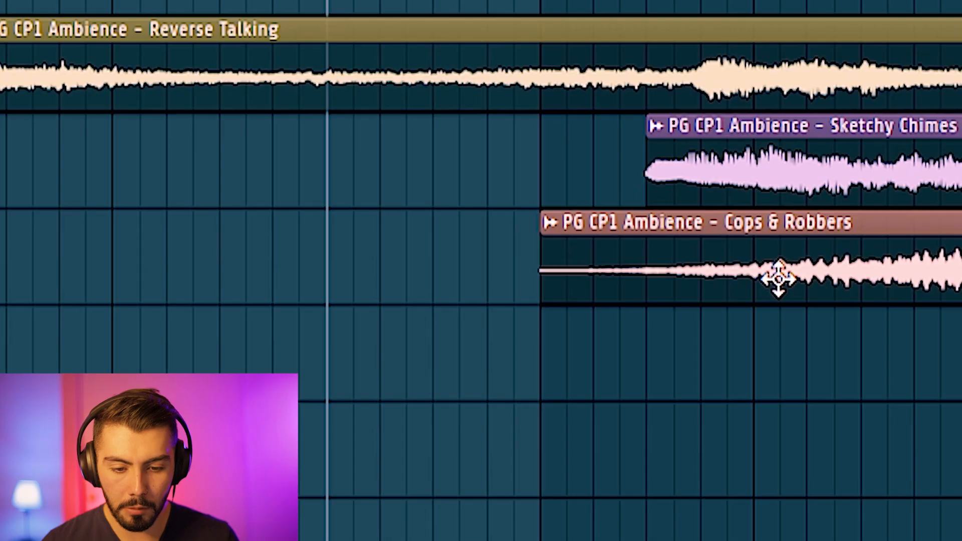
{"action": "left_click_drag", "start_coordinate": [777, 272], "coordinate": [579, 269]}
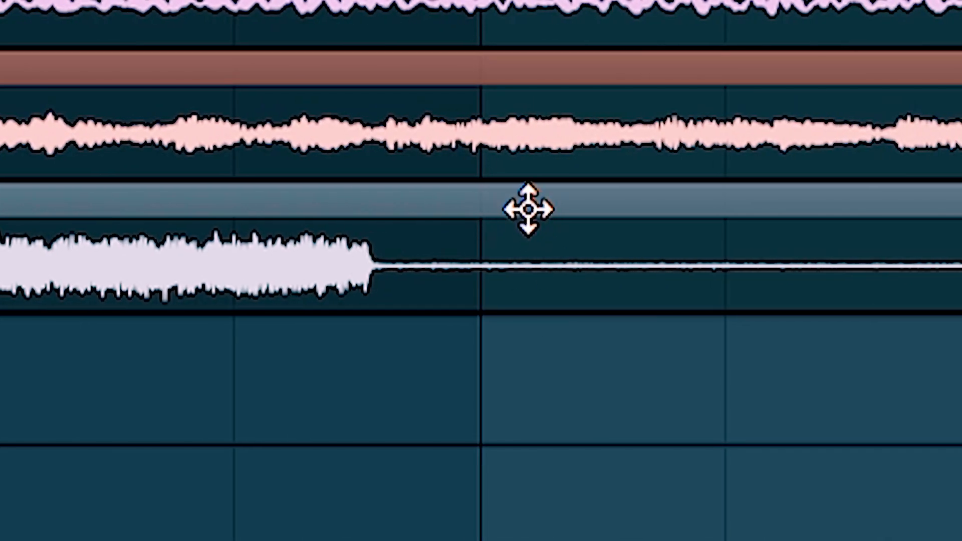
{"action": "left_click_drag", "start_coordinate": [526, 209], "coordinate": [628, 219]}
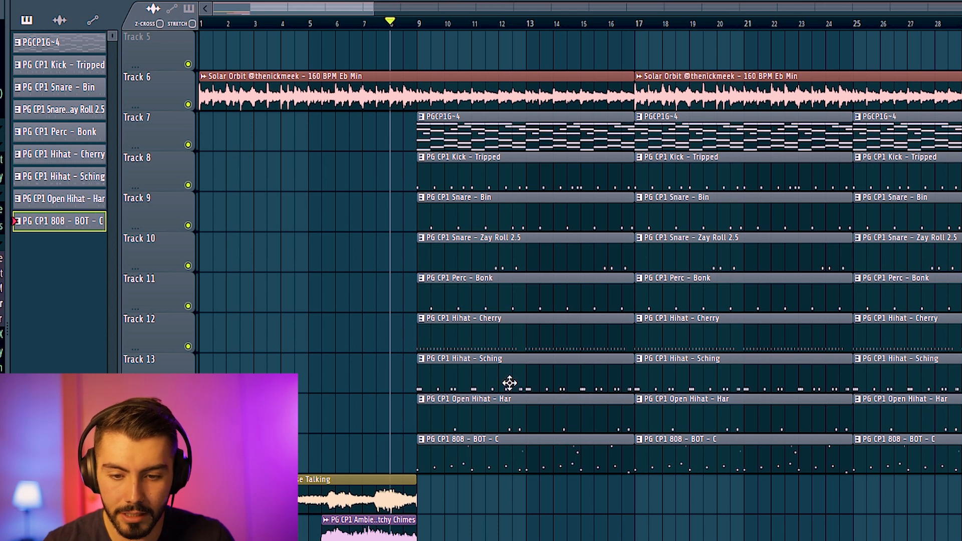
Split off a two-bar section of the Solar Orbit and PGCP1G~4 clips at bar 17, placing the Solar Orbit section one track higher.
{"action": "scroll", "coordinate": [607, 314], "scroll_direction": "down", "scroll_amount": 2}
{"action": "scroll", "coordinate": [702, 203], "scroll_direction": "up", "scroll_amount": 2}
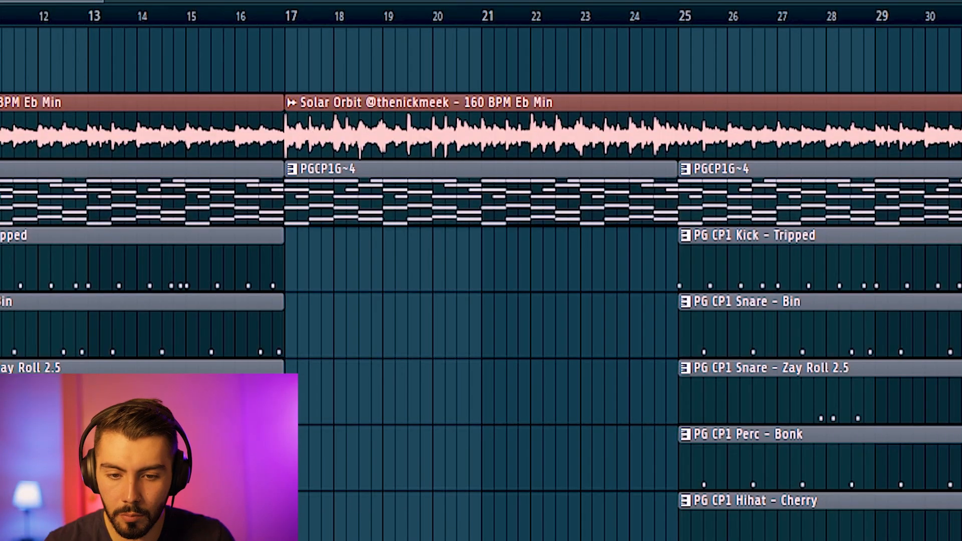
{"action": "scroll", "coordinate": [520, 123], "scroll_direction": "up", "scroll_amount": 2}
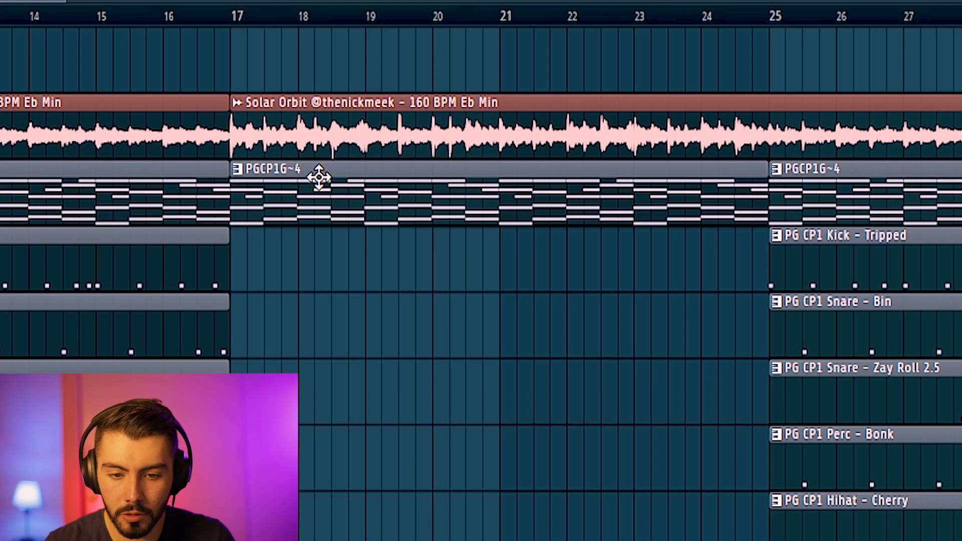
{"action": "left_click", "coordinate": [310, 141]}
{"action": "scroll", "coordinate": [619, 189], "scroll_direction": "down", "scroll_amount": 2}
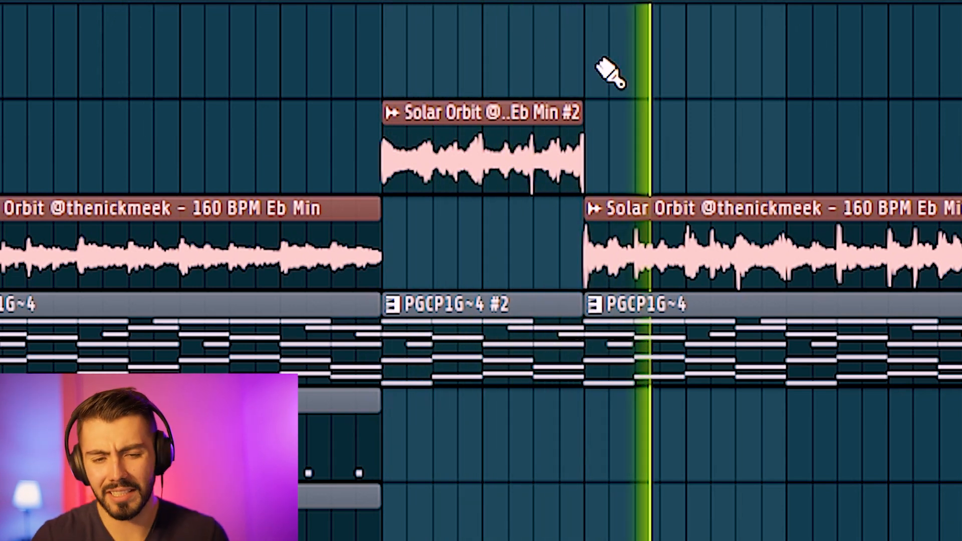
{"action": "key", "text": "space"}
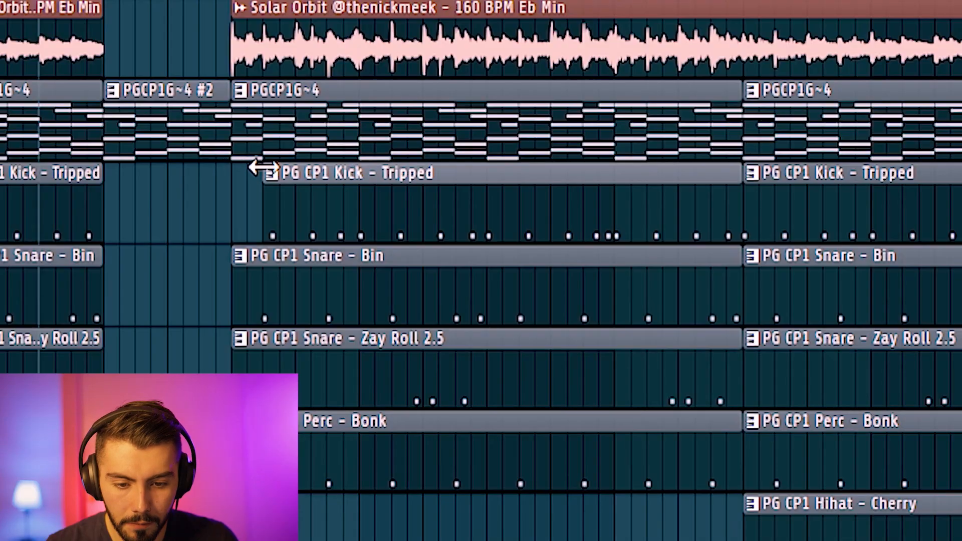
After the break, start the Kick - Tripped and Hihat - Sching clips four bars in and trim Hihat - Cherry to the first four bars.
{"action": "left_click_drag", "start_coordinate": [254, 166], "coordinate": [486, 176]}
{"action": "scroll", "coordinate": [486, 176], "scroll_direction": "down", "scroll_amount": 4}
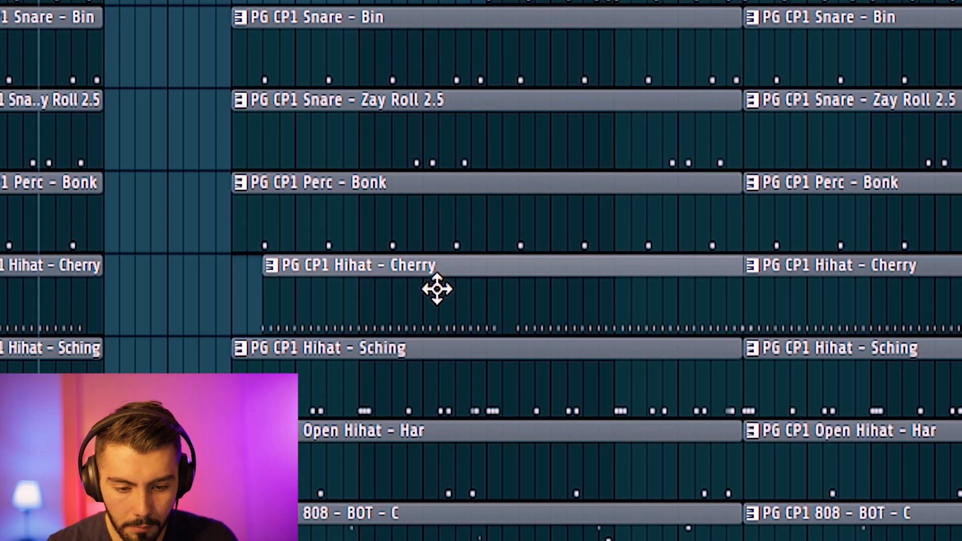
{"action": "left_click_drag", "start_coordinate": [440, 289], "coordinate": [415, 282]}
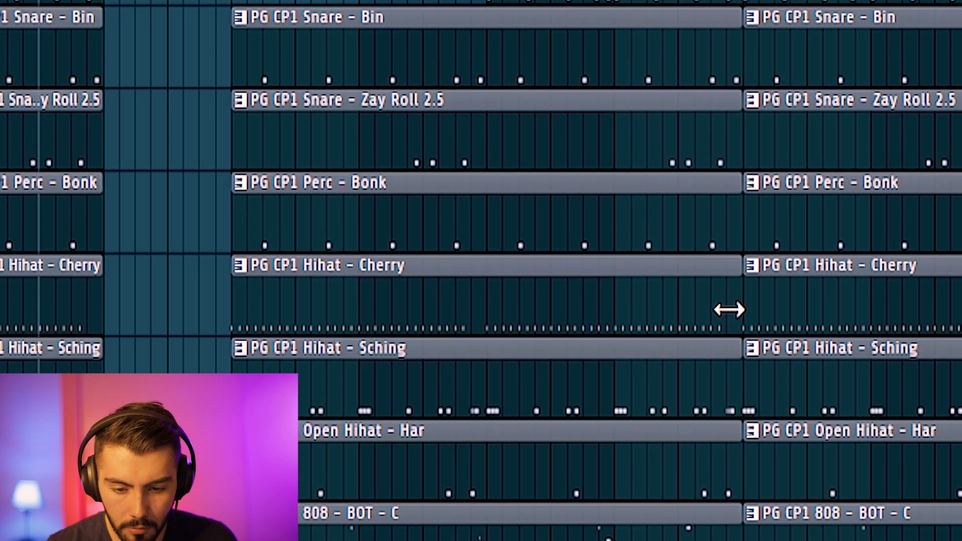
{"action": "left_click_drag", "start_coordinate": [730, 308], "coordinate": [558, 286]}
{"action": "left_click_drag", "start_coordinate": [233, 366], "coordinate": [488, 396]}
{"action": "key", "text": "space"}
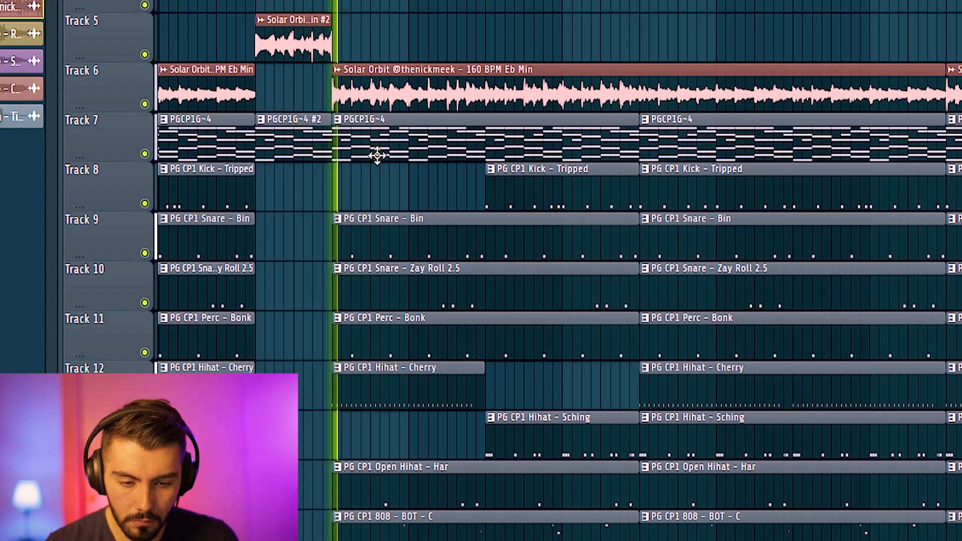
Play back the arrangement and trim the end of the Kick - Tripped clip just before the next drum section.
{"action": "scroll", "coordinate": [378, 155], "scroll_direction": "left", "scroll_amount": 2}
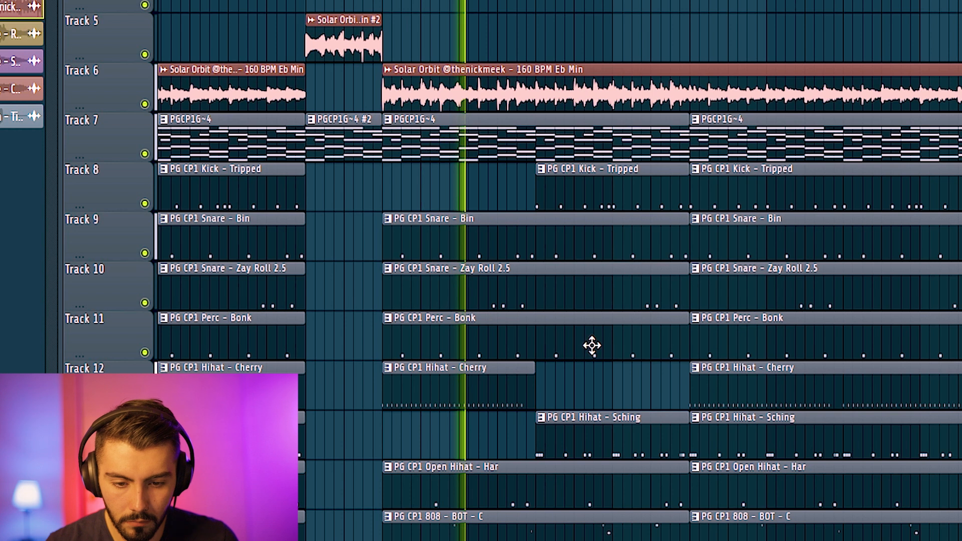
{"action": "scroll", "coordinate": [586, 371], "scroll_direction": "right", "scroll_amount": 2}
{"action": "scroll", "coordinate": [558, 301], "scroll_direction": "left", "scroll_amount": 1}
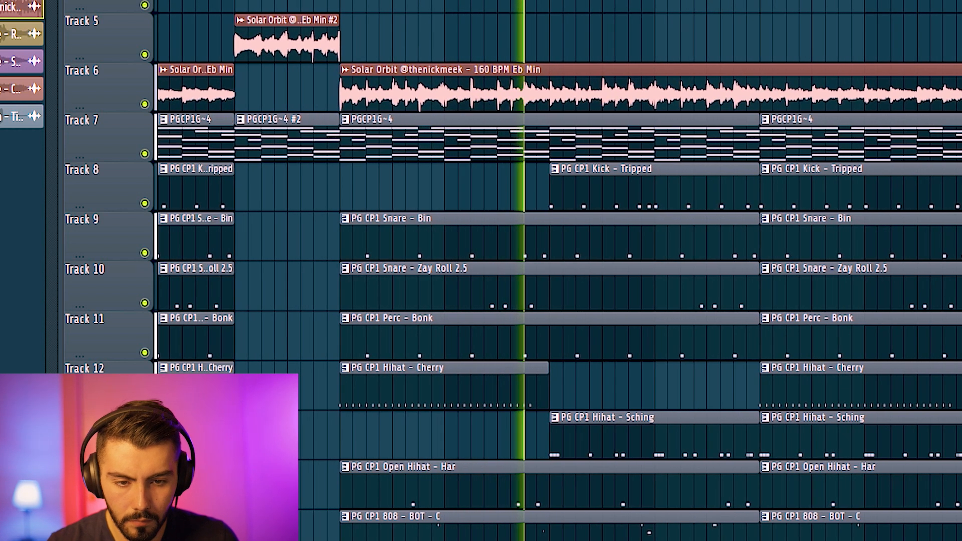
{"action": "scroll", "coordinate": [556, 271], "scroll_direction": "right", "scroll_amount": 4}
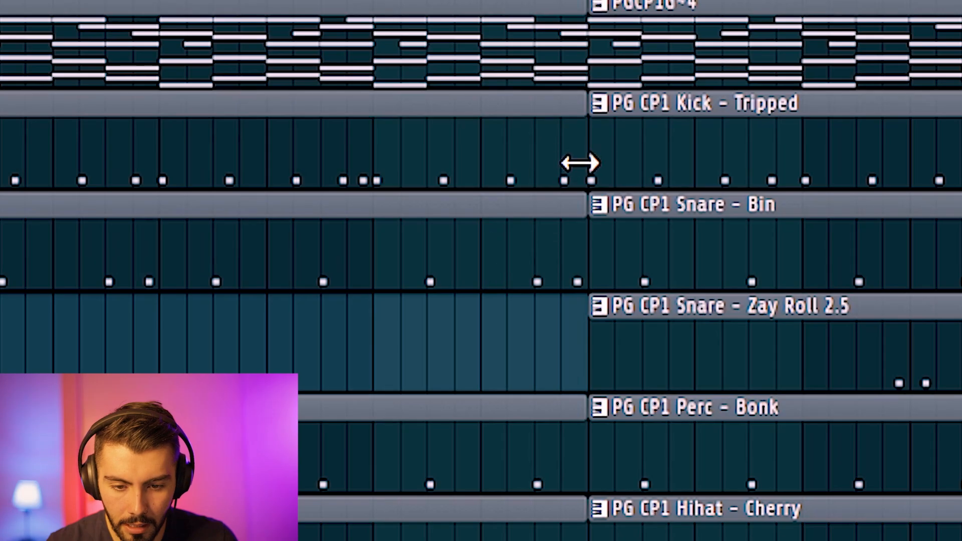
{"action": "left_click_drag", "start_coordinate": [580, 163], "coordinate": [426, 138]}
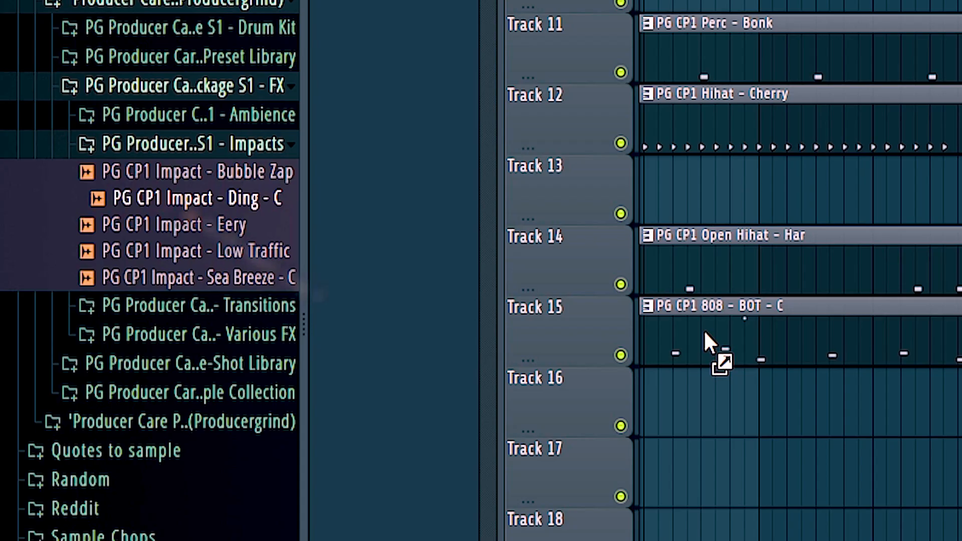
Place the Impact - Ding - C sample on Track 18, slice it where the next drum section starts, and delete its tail.
{"action": "left_click_drag", "start_coordinate": [709, 355], "coordinate": [712, 521]}
{"action": "left_click", "coordinate": [605, 386]}
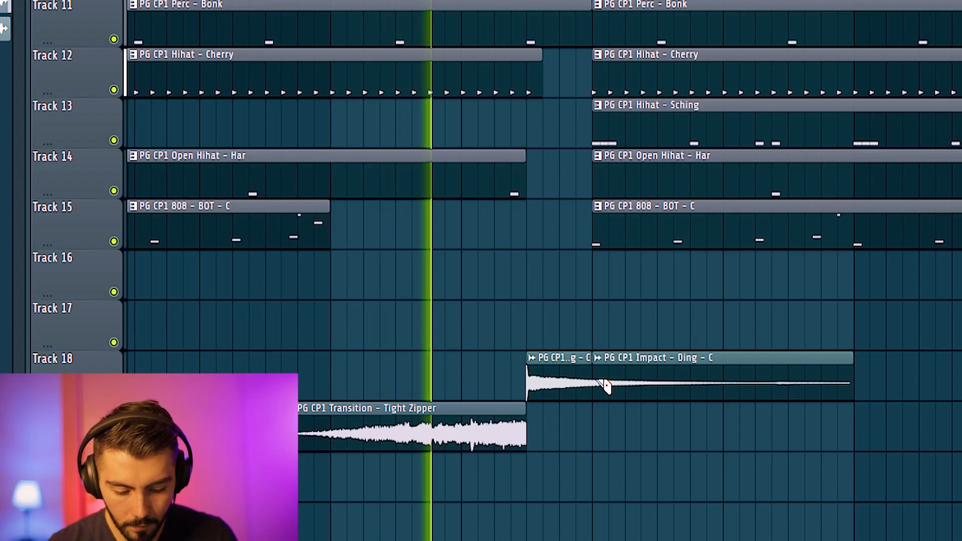
{"action": "right_click", "coordinate": [647, 386]}
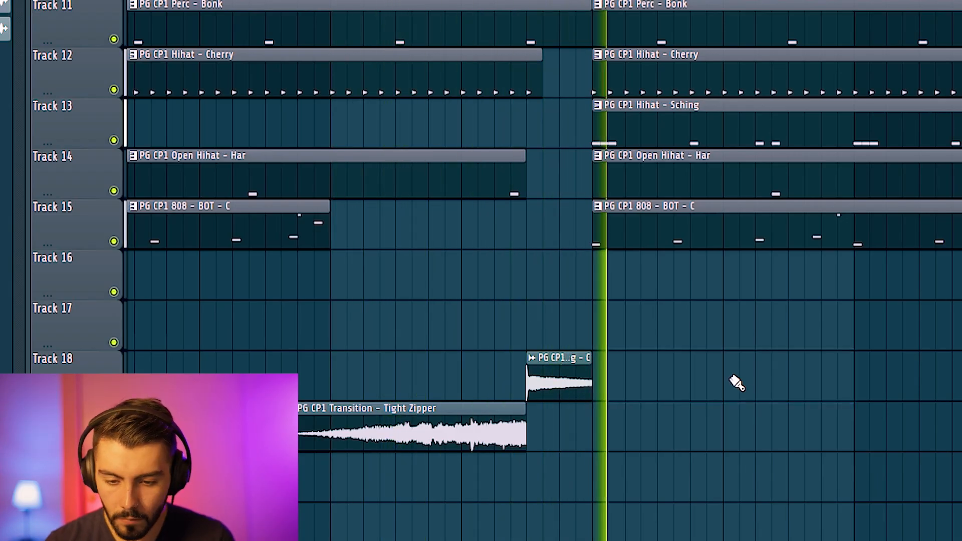
Add FX - Holly - F in the drum gap, duplicate it as a reversed unique clip, and give both clips volume and panning automation.
{"action": "scroll", "coordinate": [788, 365], "scroll_direction": "up", "scroll_amount": 4}
{"action": "scroll", "coordinate": [801, 253], "scroll_direction": "down", "scroll_amount": 2, "text": "ctrl"}
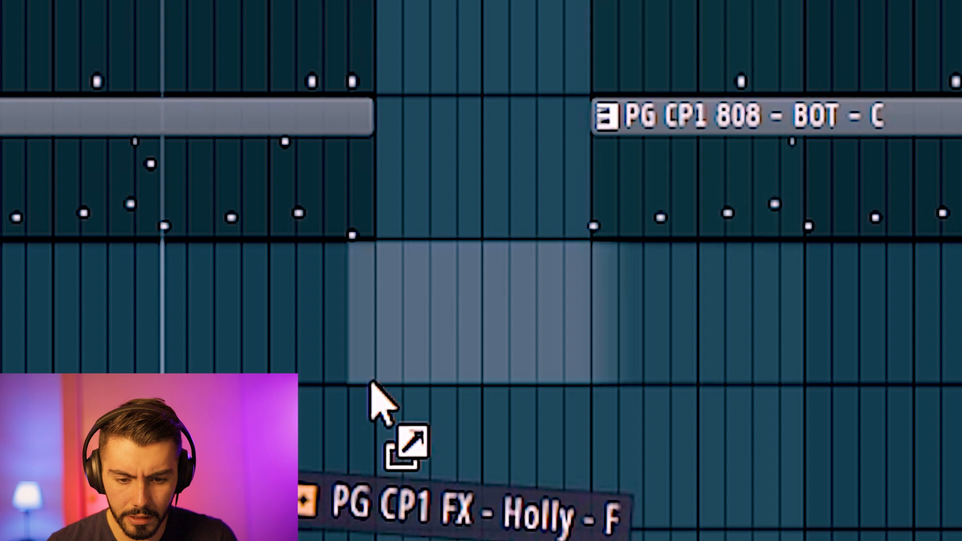
{"action": "left_click_drag", "start_coordinate": [372, 397], "coordinate": [370, 188]}
{"action": "left_click", "coordinate": [356, 175]}
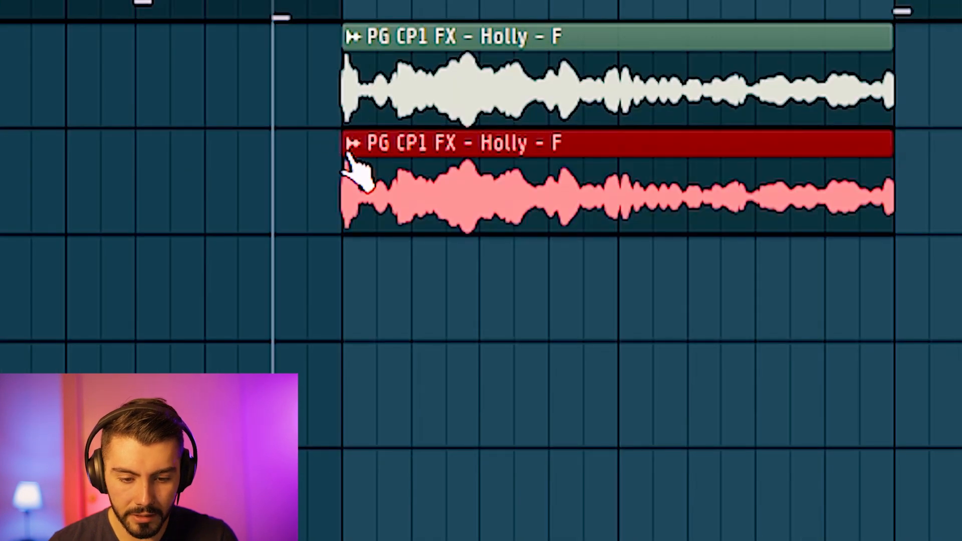
{"action": "left_click", "coordinate": [353, 144]}
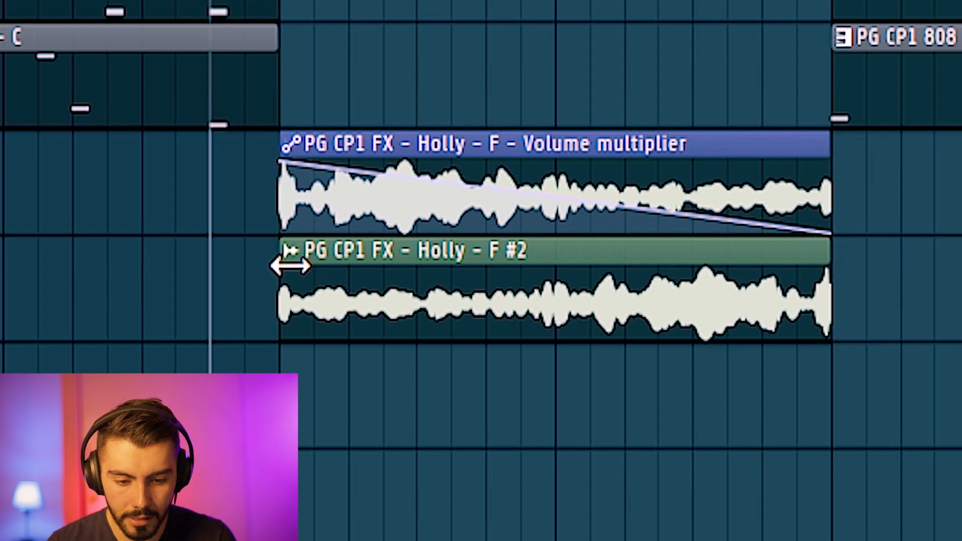
{"action": "left_click", "coordinate": [290, 266]}
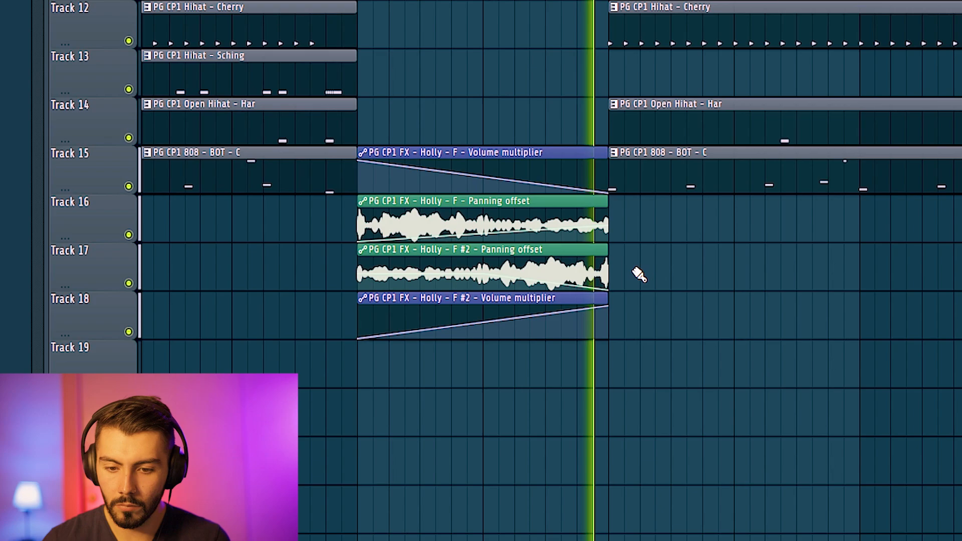
Load the Hihat Drip preset from the Drums mixer presets onto mixer track 10, the Cherry hi-hat.
{"action": "scroll", "coordinate": [724, 258], "scroll_direction": "down", "scroll_amount": 5}
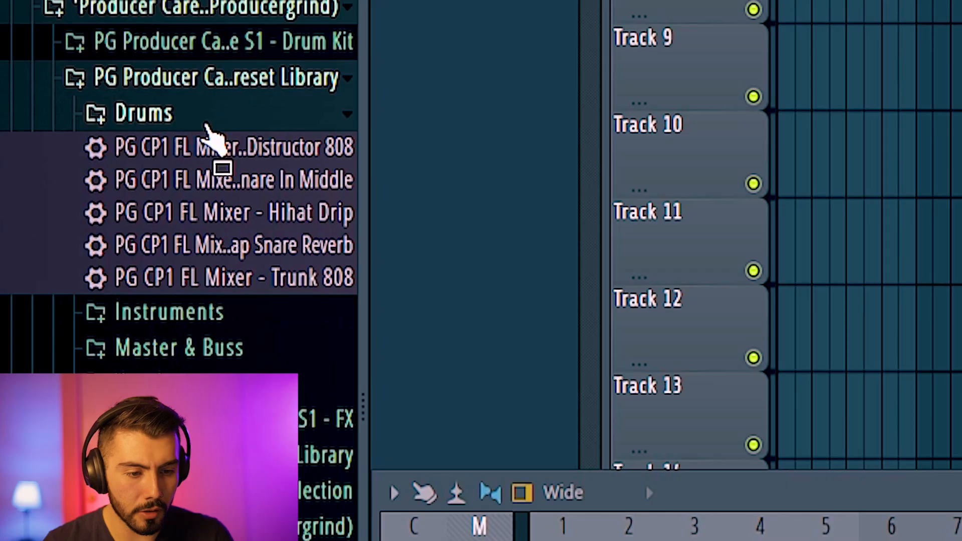
{"action": "left_click_drag", "start_coordinate": [203, 156], "coordinate": [174, 293]}
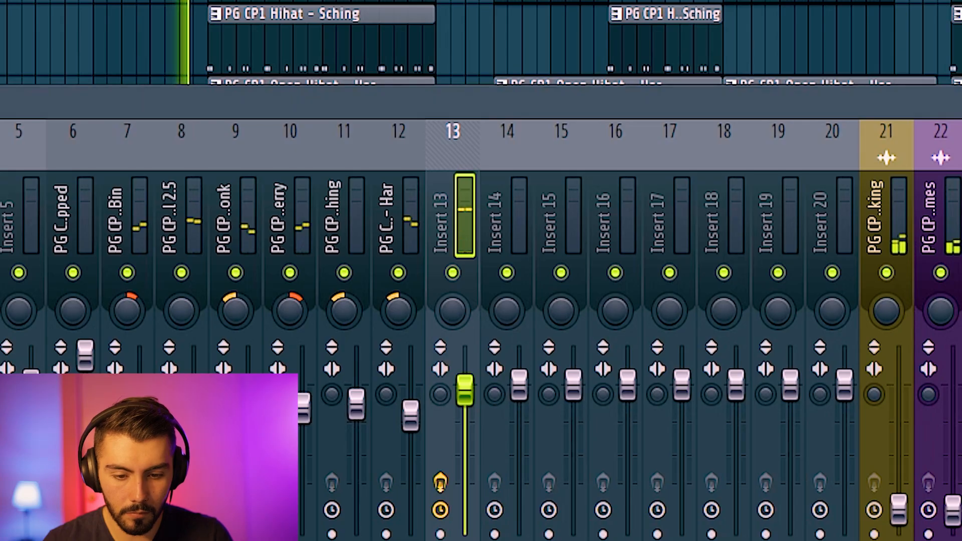
{"action": "scroll", "coordinate": [481, 43], "scroll_direction": "up", "scroll_amount": 2}
{"action": "scroll", "coordinate": [481, 43], "scroll_direction": "down", "scroll_amount": 1}
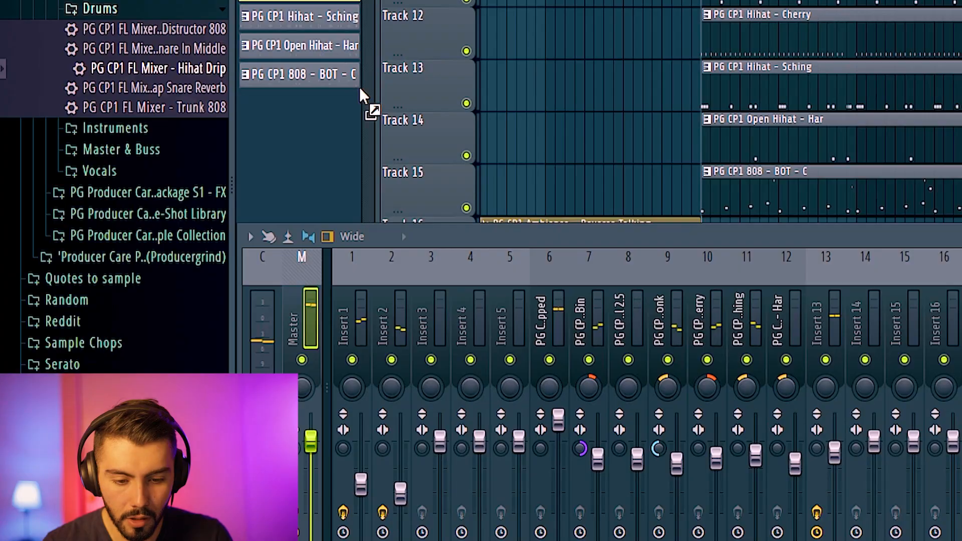
{"action": "left_click_drag", "start_coordinate": [370, 103], "coordinate": [701, 313]}
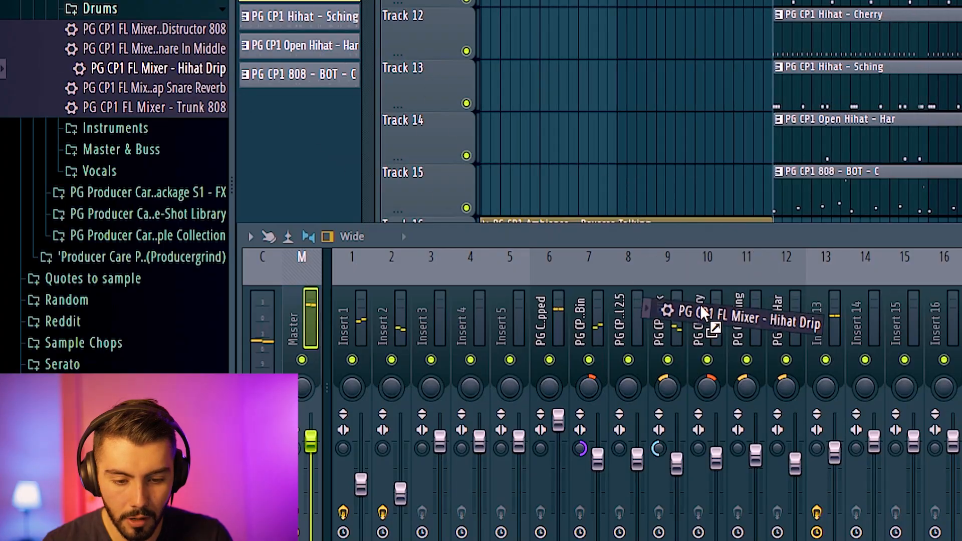
{"action": "left_click_drag", "start_coordinate": [705, 316], "coordinate": [707, 317]}
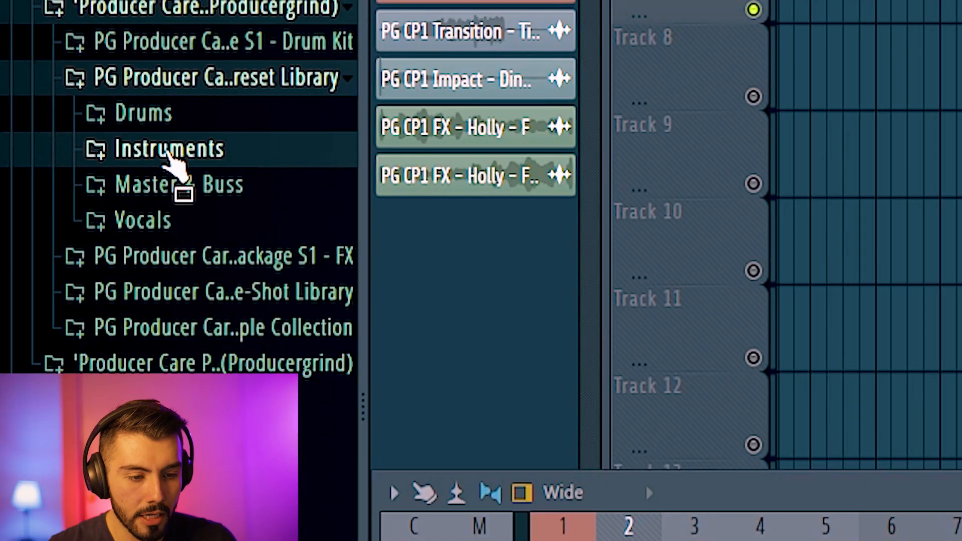
Browse the Instruments and Drums mixer presets in the FL Studio Preset Library.
{"action": "left_click", "coordinate": [169, 155]}
{"action": "left_click_drag", "start_coordinate": [179, 190], "coordinate": [184, 194]}
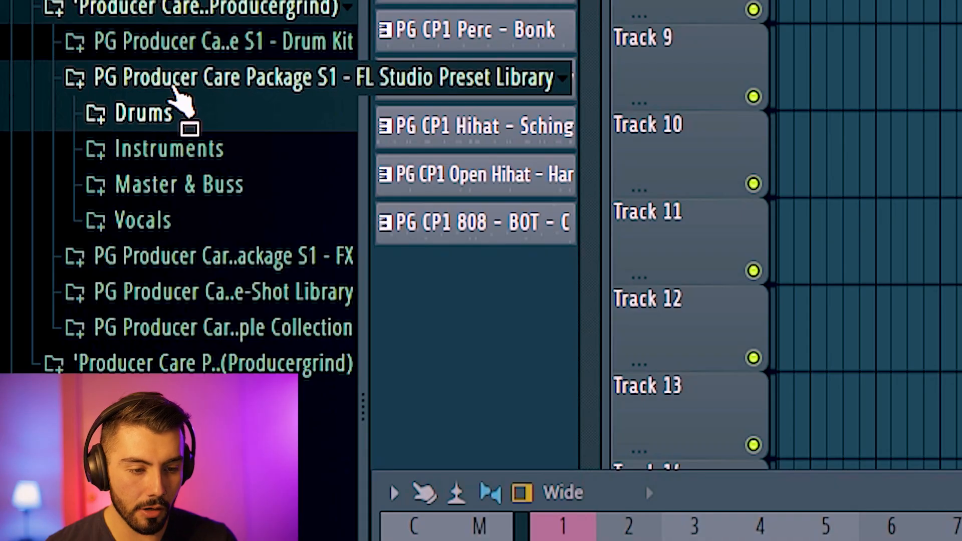
{"action": "left_click", "coordinate": [161, 121]}
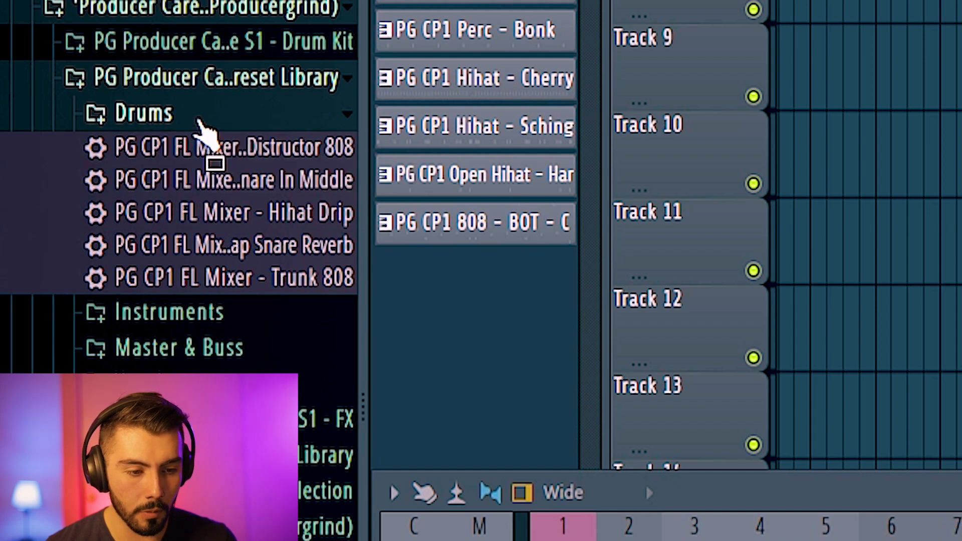
{"action": "left_click", "coordinate": [200, 121]}
{"action": "left_click", "coordinate": [163, 151]}
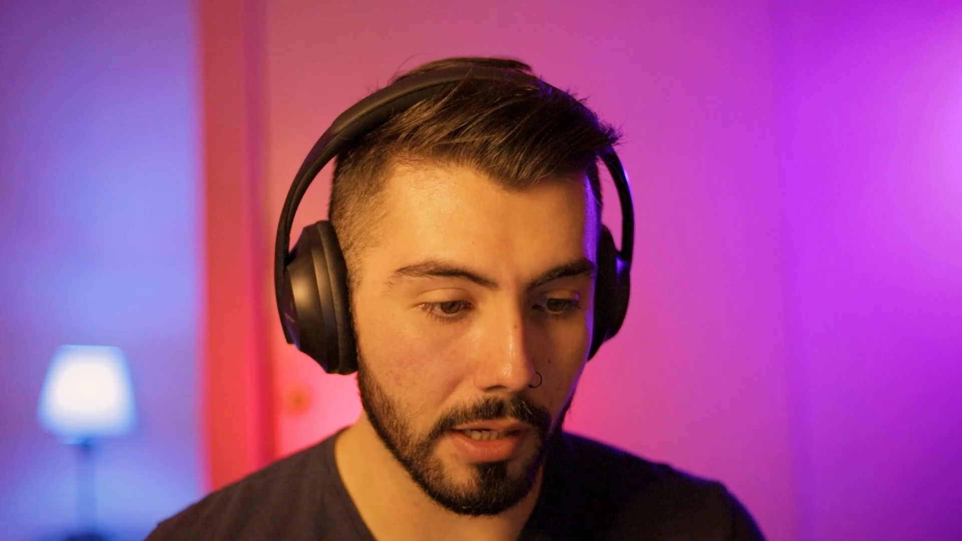